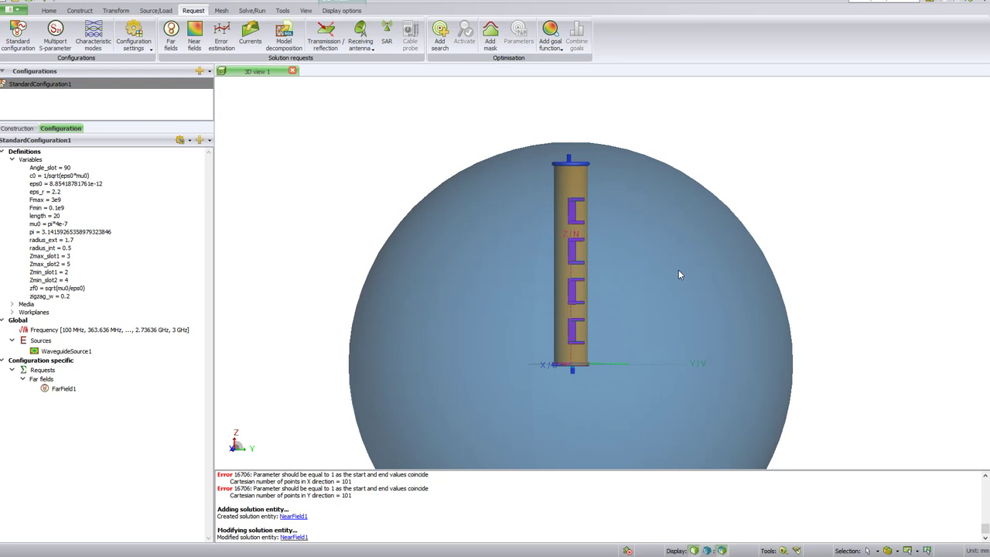
Delete the old FarField1 and add a full 3D-pattern far-field request in its place.
click(58, 389)
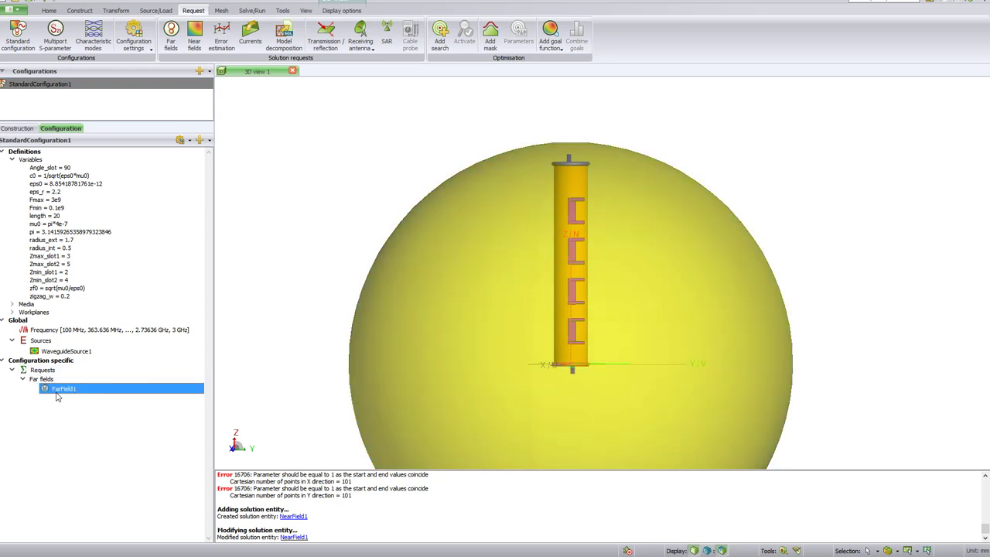
key(Delete)
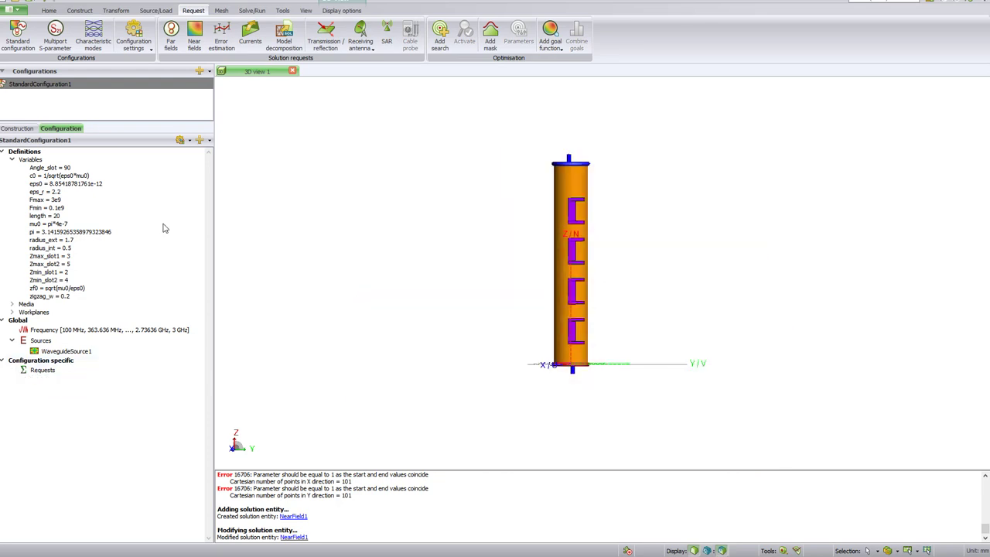
click(181, 39)
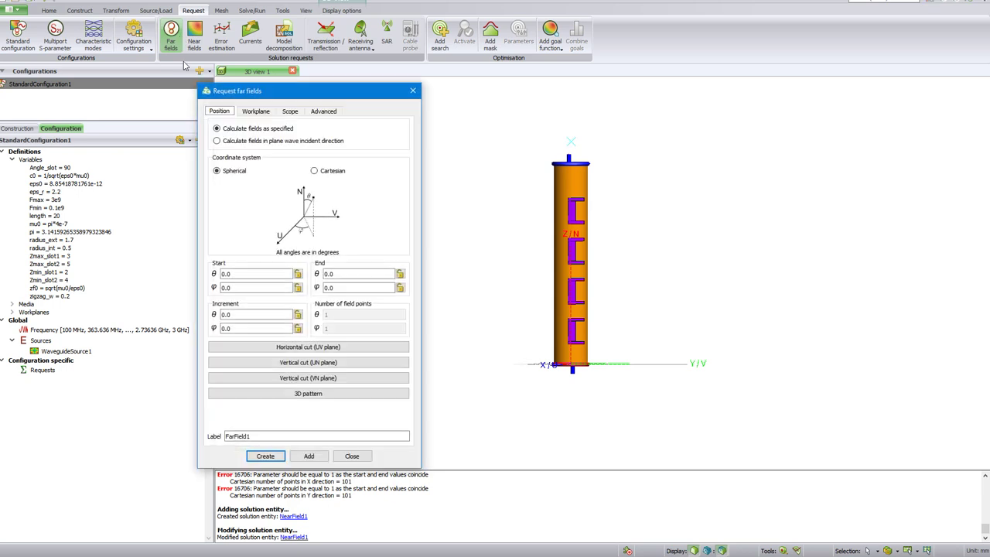
click(336, 394)
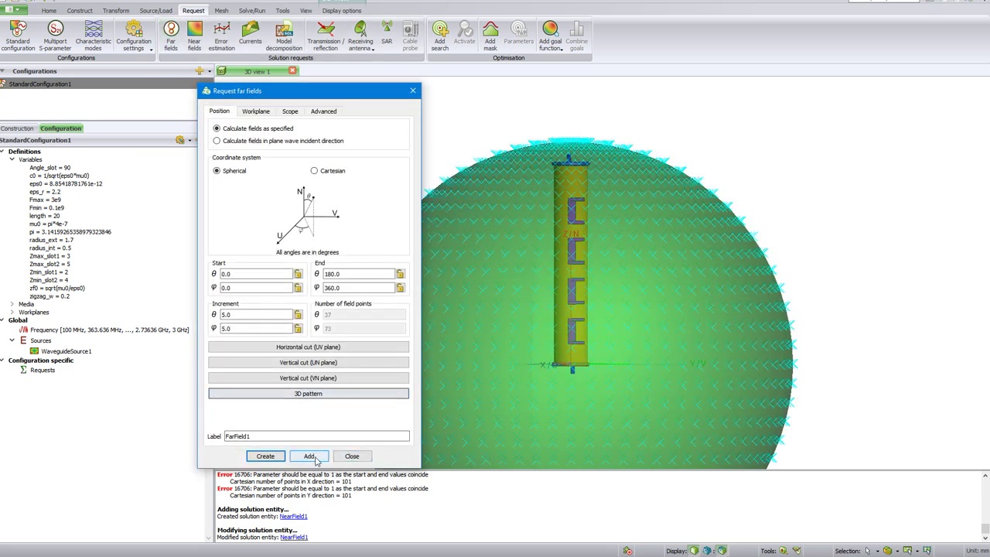
click(311, 456)
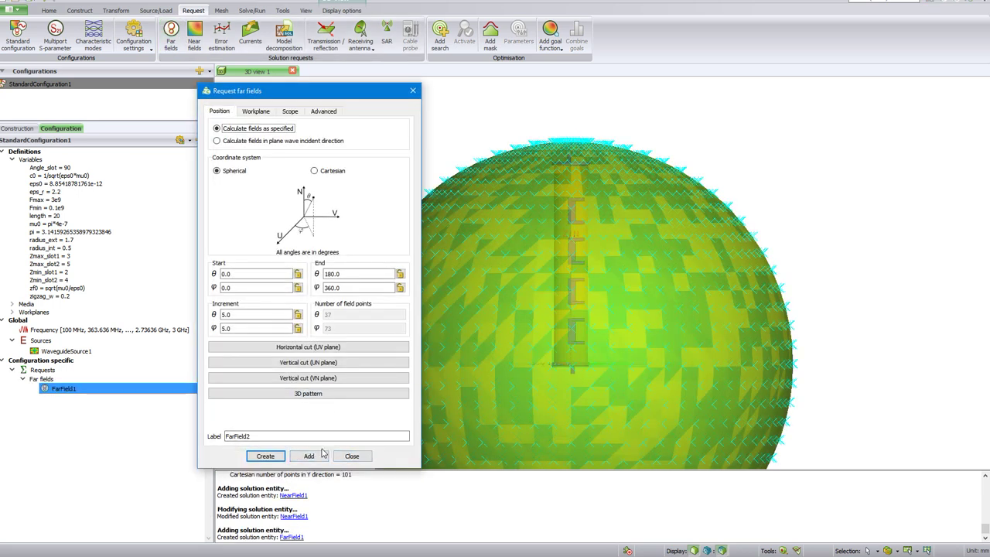
click(349, 457)
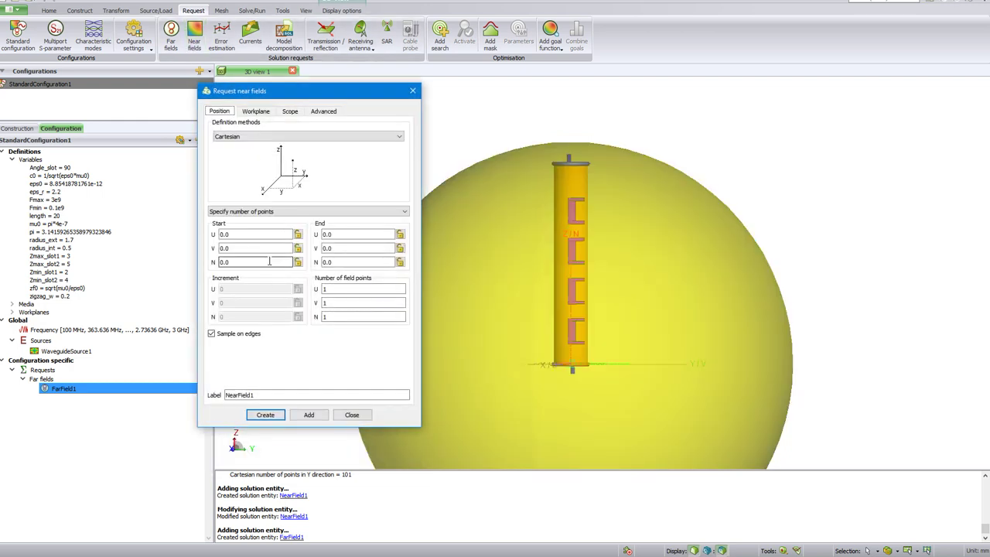
Set the near-field plane start to (-5, -5, 2.15) and end to (5, 5, 2.15).
click(259, 236)
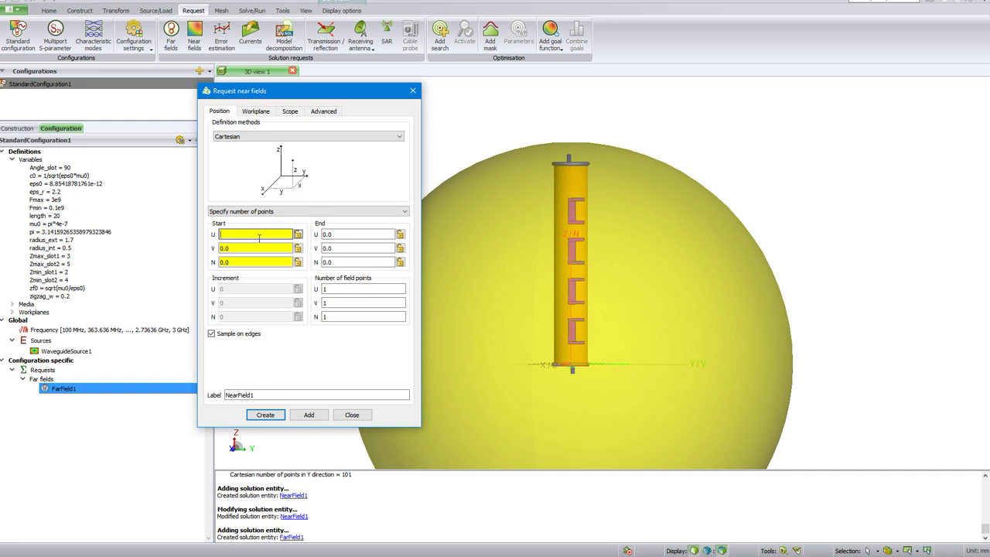
text(-5)
key(Tab)
text(-)
key(Tab)
text(2)
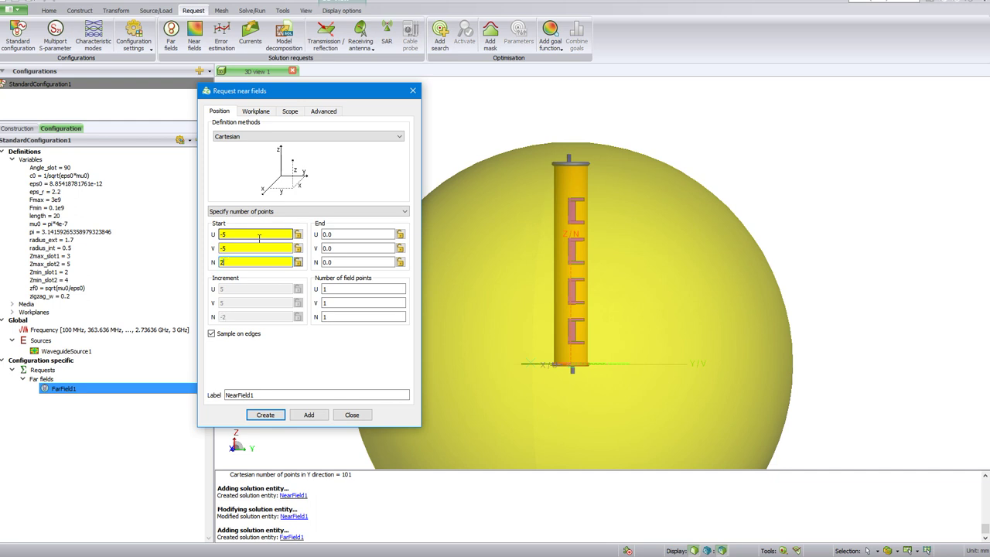
text(.15)
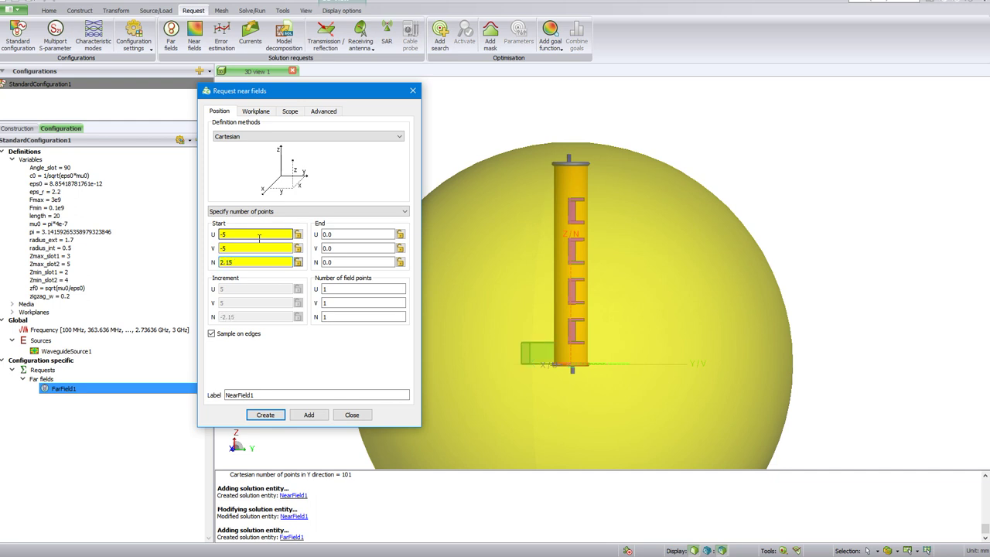
key(Tab)
text(5)
key(Tab)
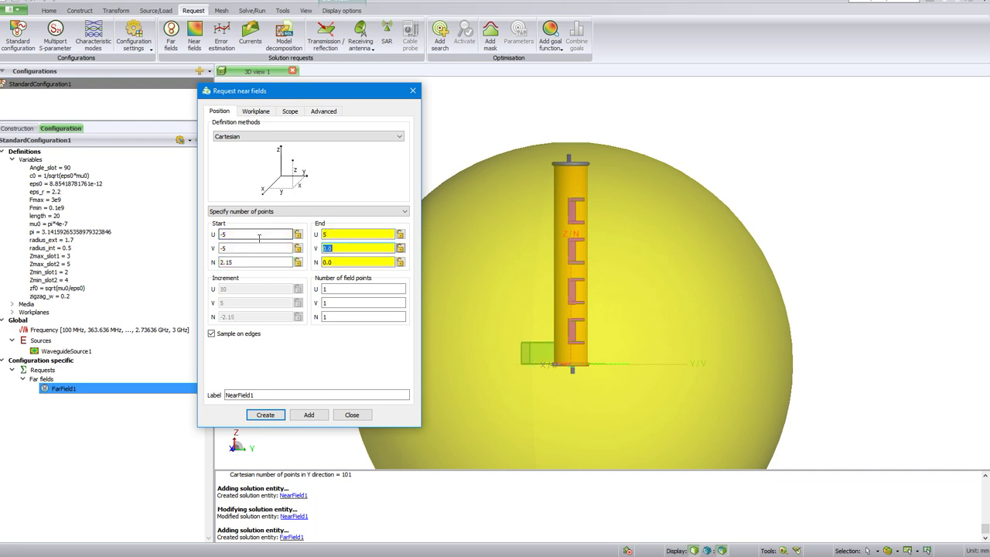
text(5)
key(Tab)
text(2.1)
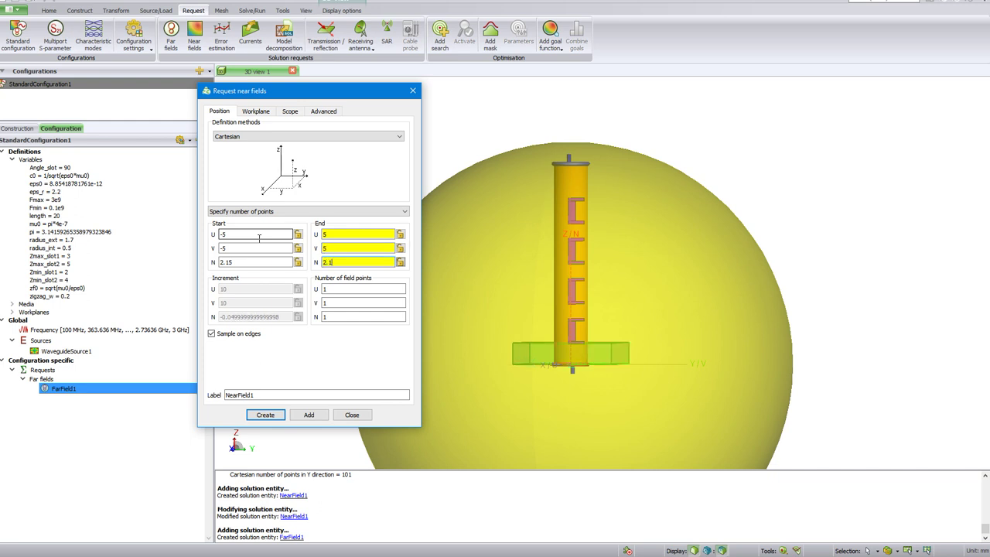
text(5)
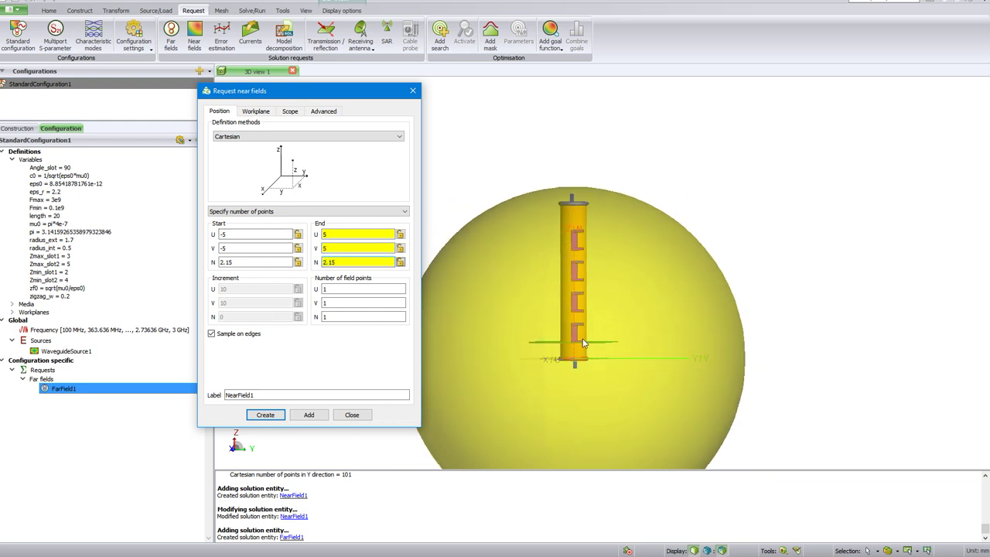
Use 101 × 101 × 1 points and add the plane as NearField1.
scroll(582, 346, up, 1)
scroll(582, 347, up, 2)
scroll(582, 346, up, 1)
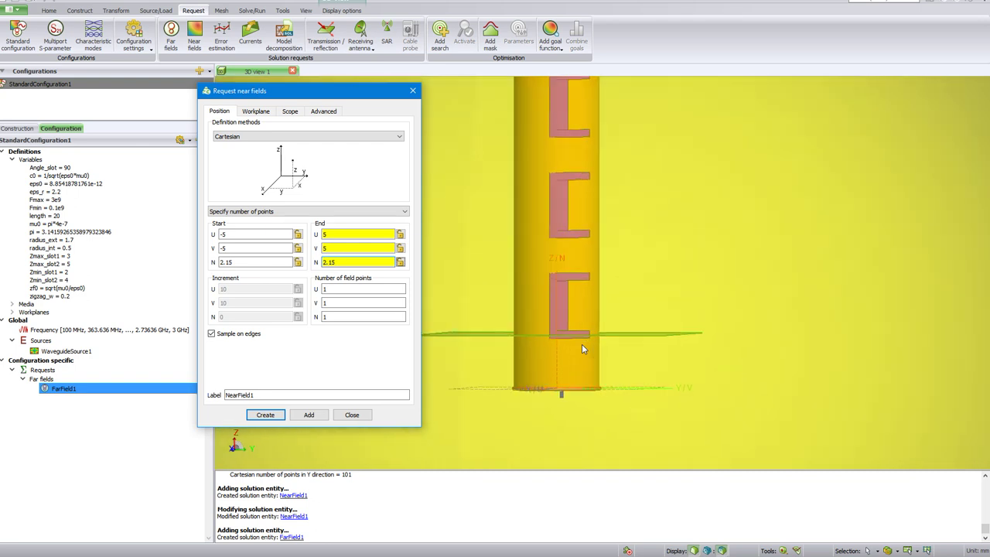
scroll(582, 345, up, 1)
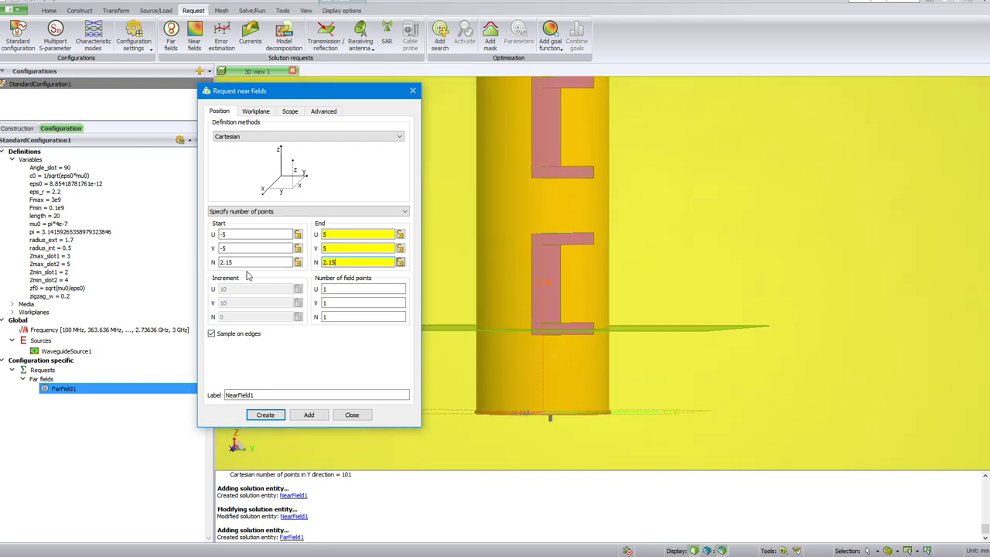
click(347, 289)
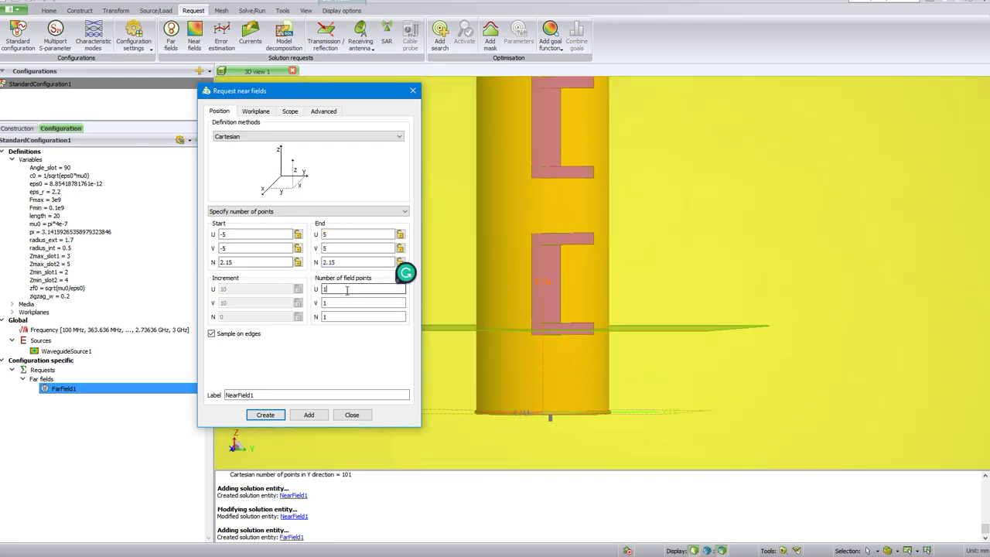
text(01)
key(Tab)
text(101)
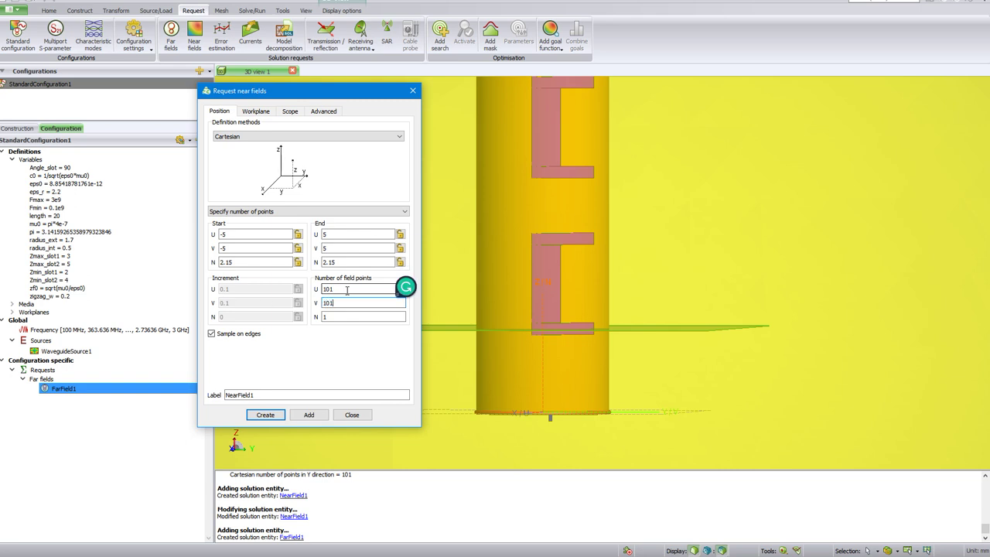
key(Tab)
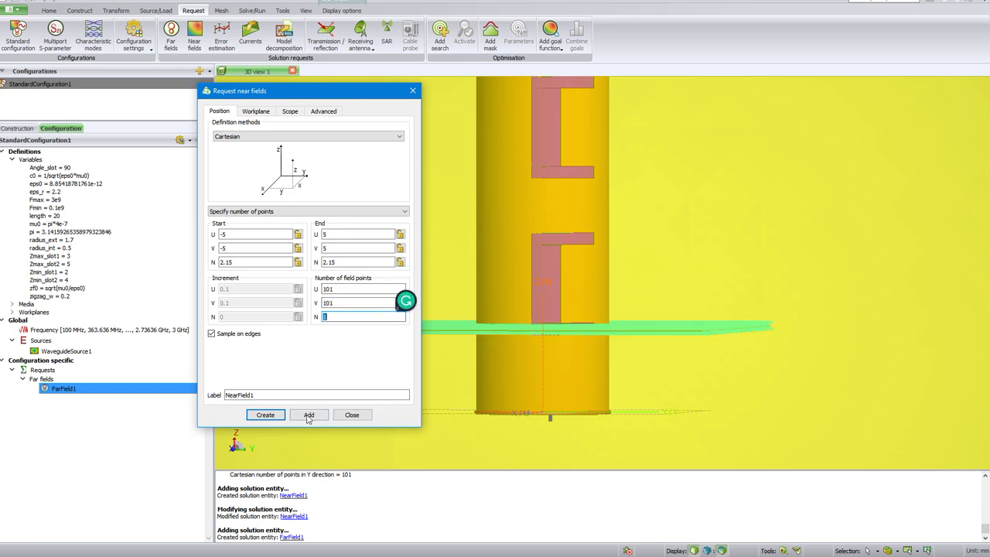
click(309, 415)
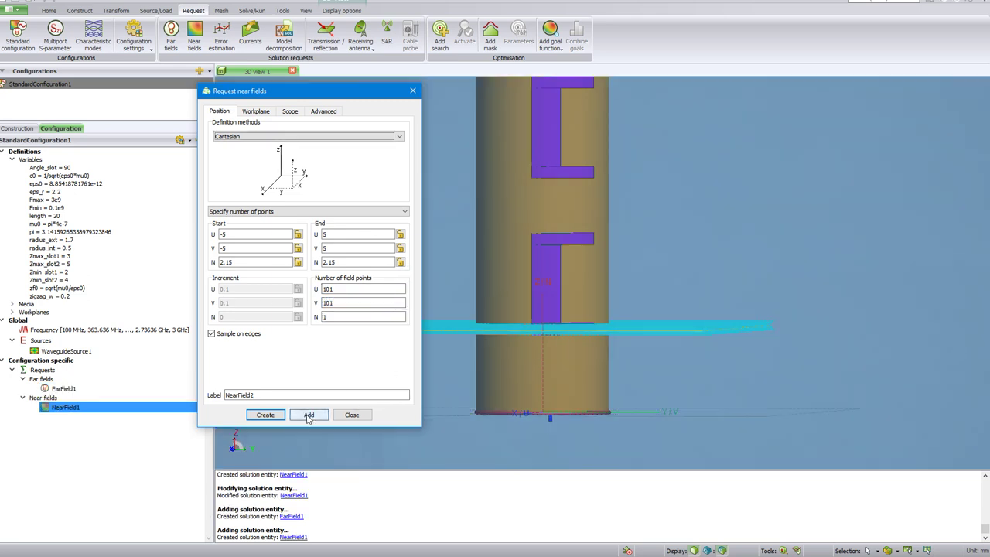
Append +2.3 to both Start N and End N, then add the plane as NearField2.
click(268, 265)
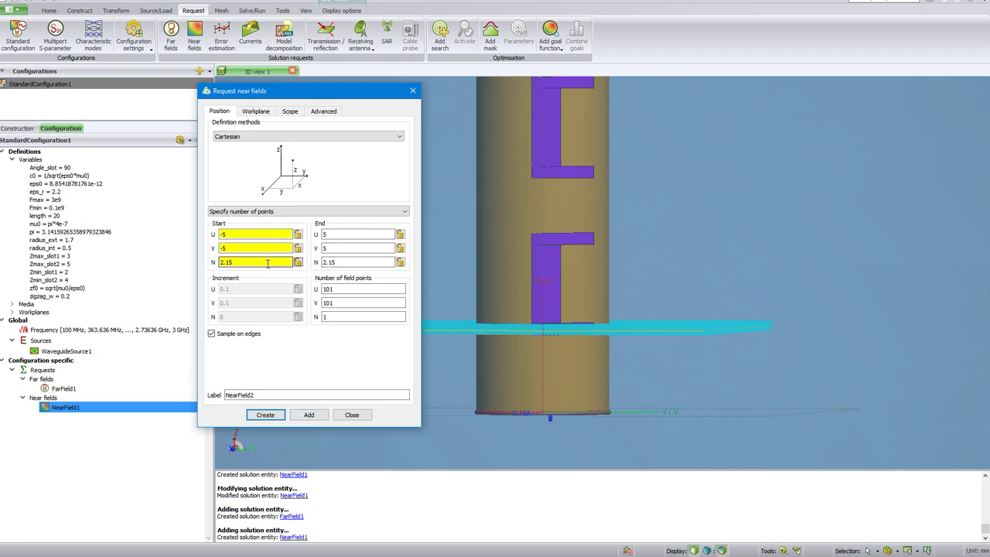
text(+)
text(2.3)
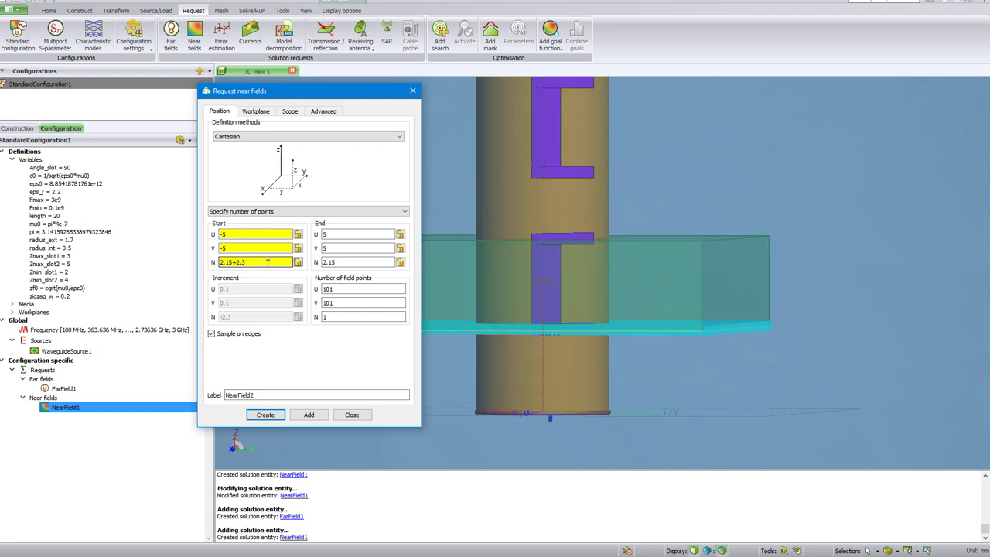
key(Tab)
key(Tab)
key(Tab)
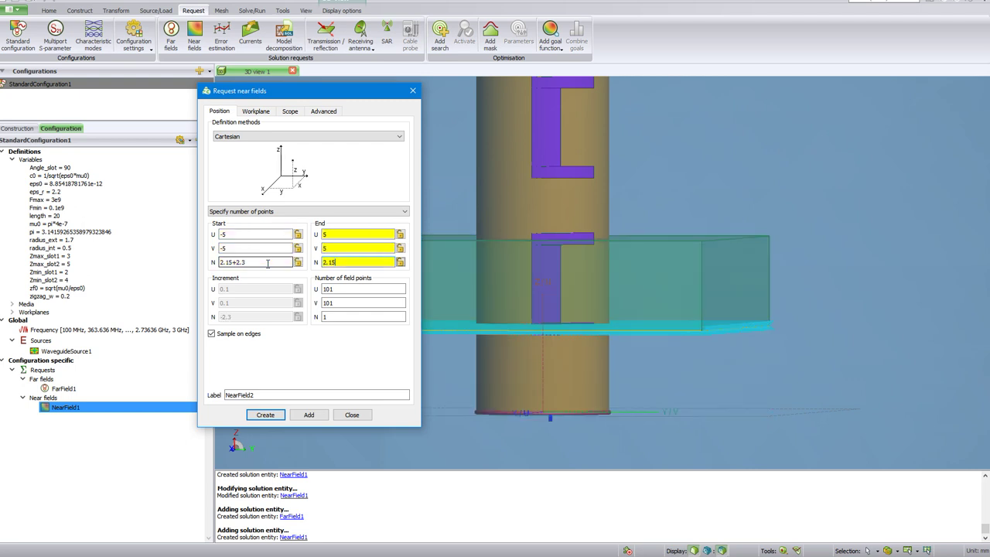
text(+)
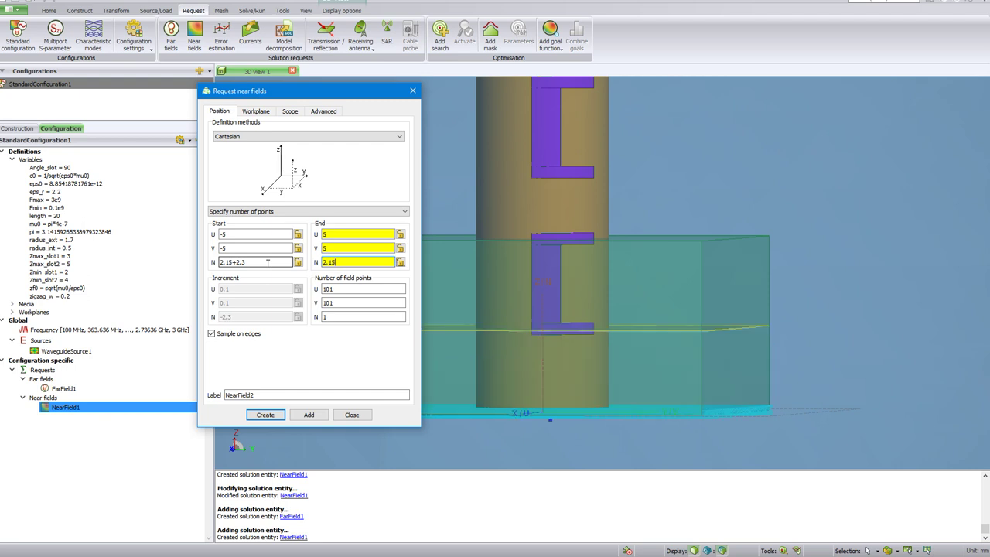
text(2.)
text(3)
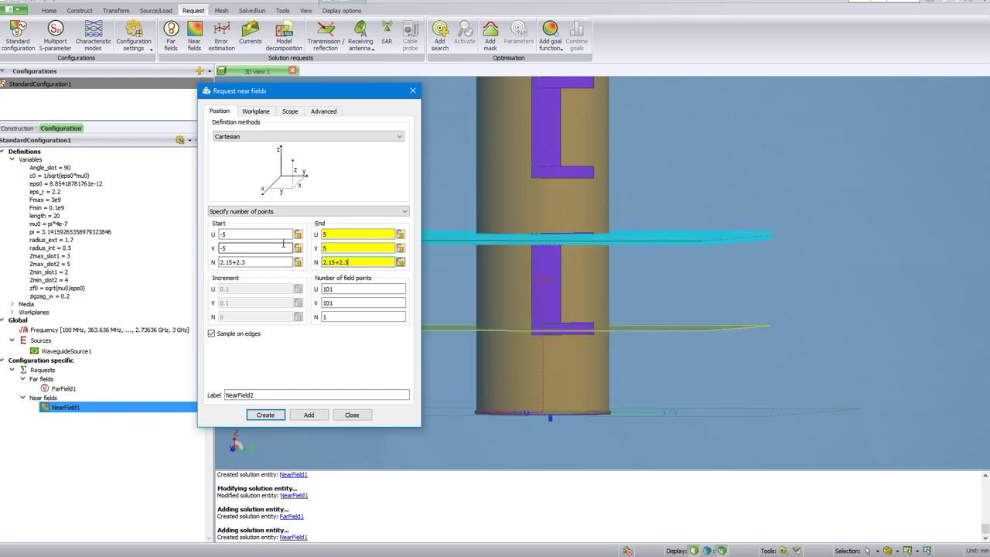
click(309, 416)
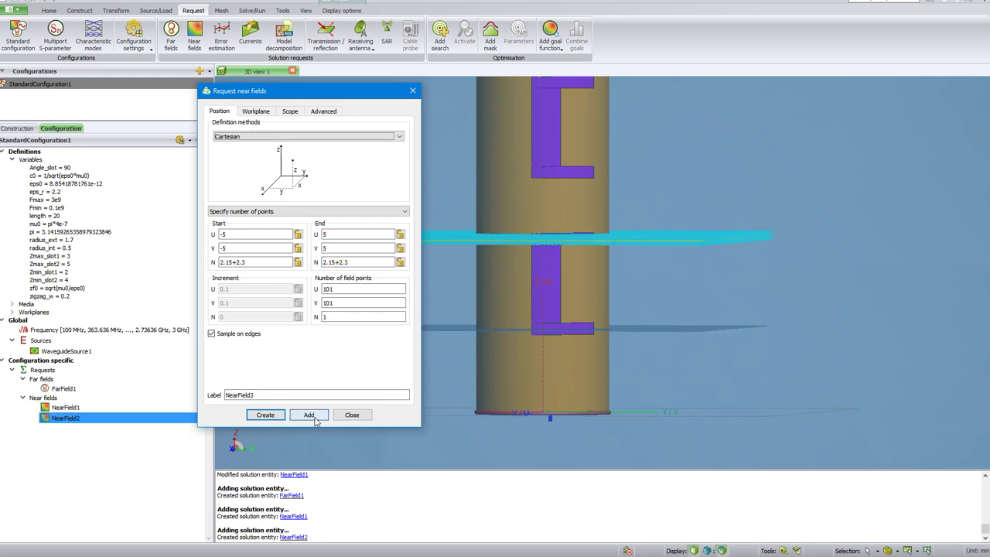
Append +1.75 to both start and end heights, then add NearField3 at 2.15+2.3+1.75.
click(258, 263)
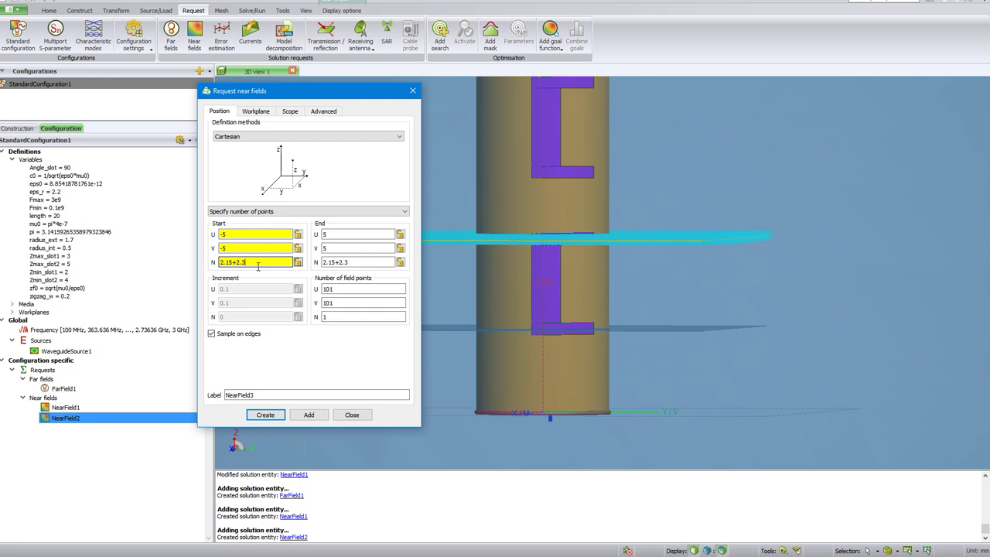
text(+)
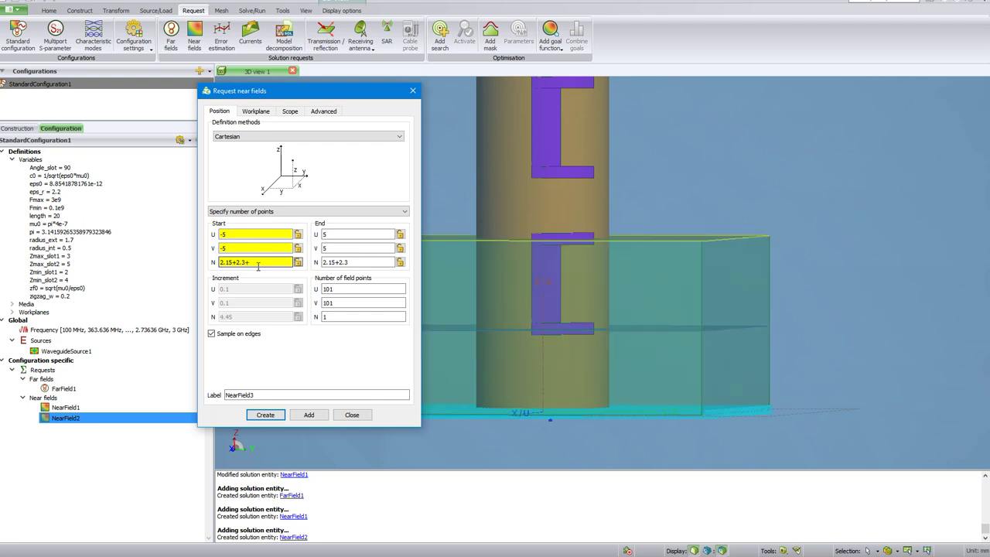
text(2)
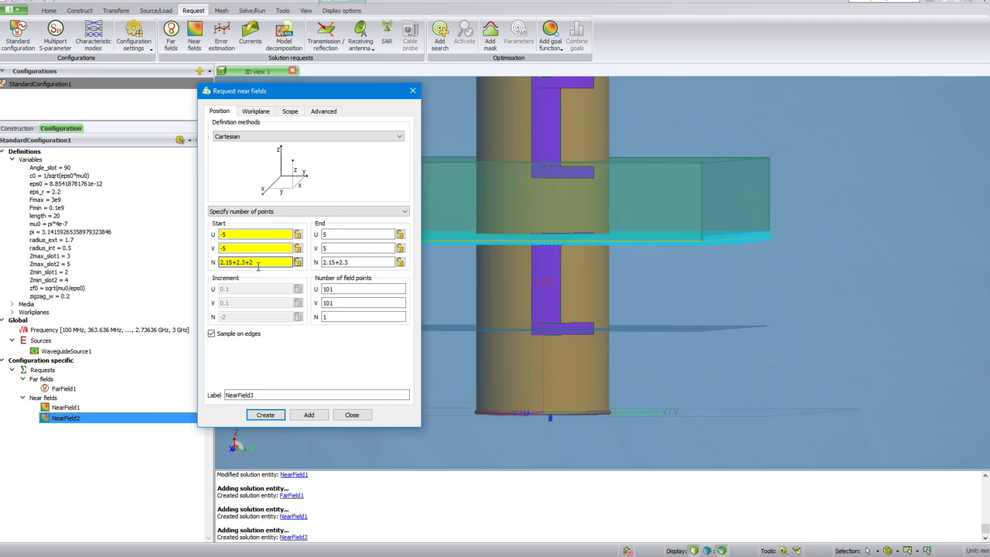
key(BackSpace)
text(1)
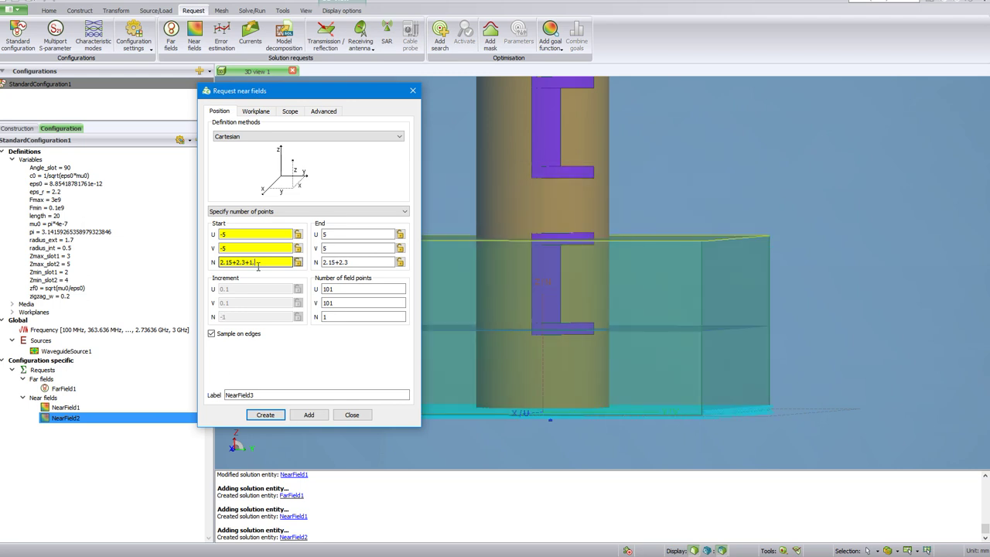
text(.5)
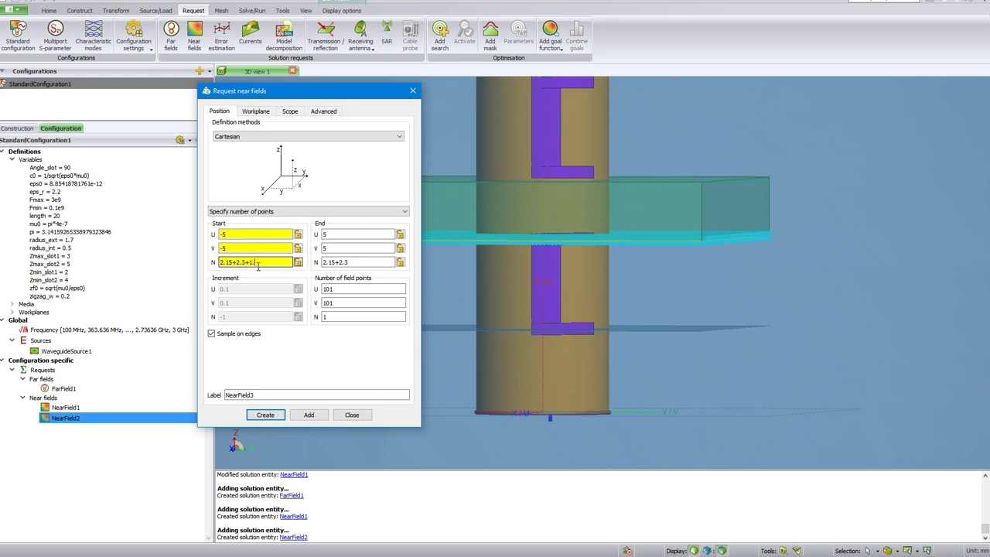
text(5)
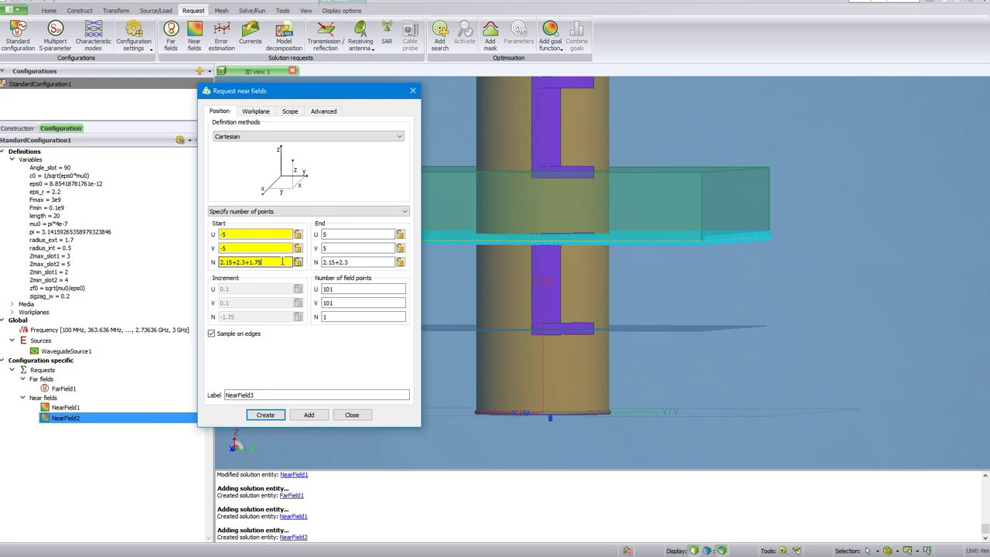
key(shift+Left)
key(shift+Left)
key(shift+Left)
key(ctrl+c)
key(Tab)
key(Tab)
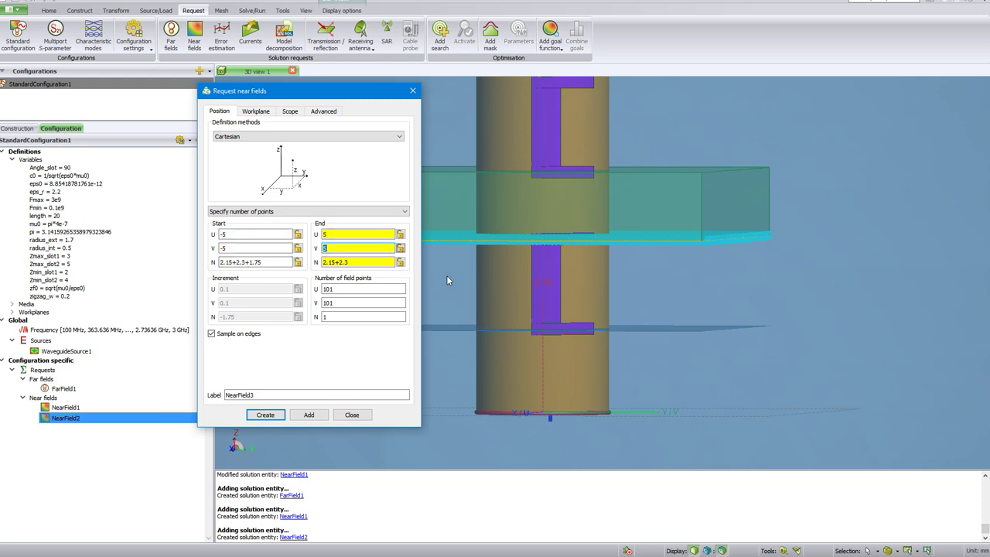
key(Tab)
key(End)
key(ctrl+v)
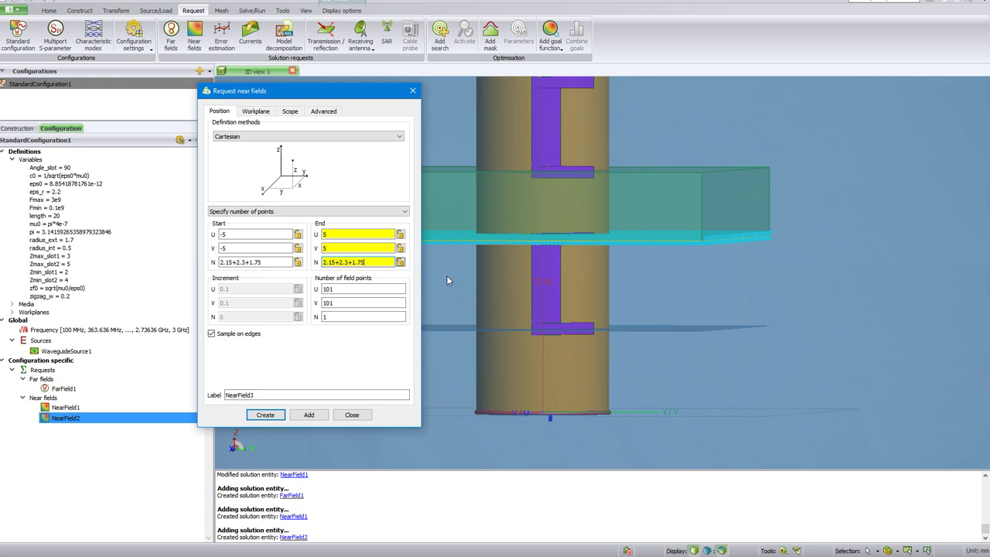
click(309, 415)
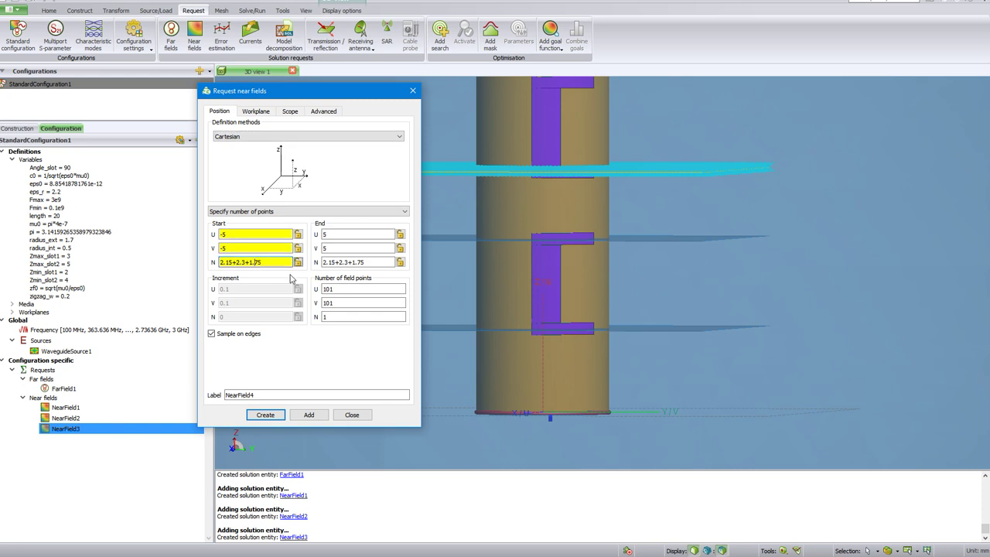
Append +2.3 to both start and end heights, then add NearField4 at 2.15+2.3+1.75+2.3.
key(shift+Left)
key(shift+Left)
key(shift+Left)
key(Left)
key(Right)
key(Right)
text(+2.3)
key(Tab)
key(Tab)
key(Tab)
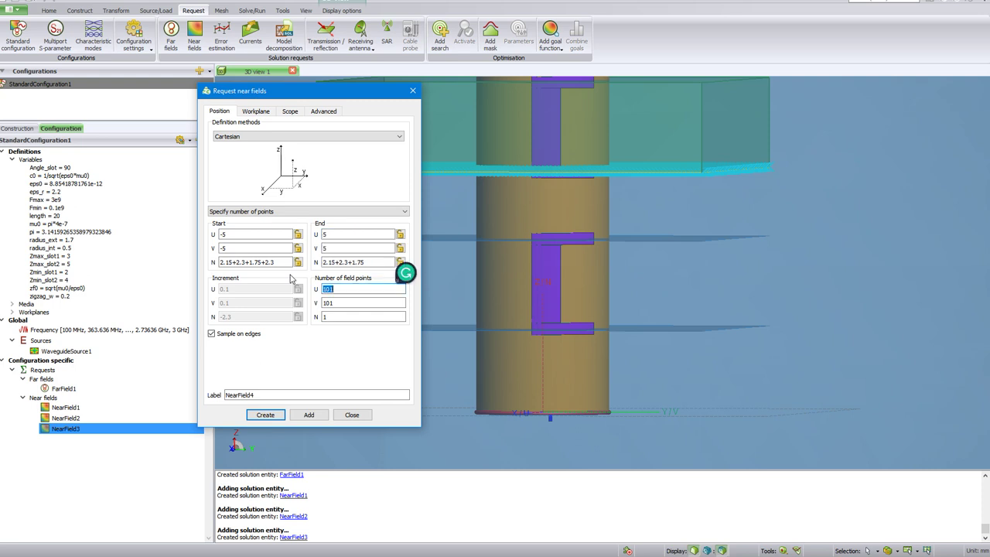
click(371, 263)
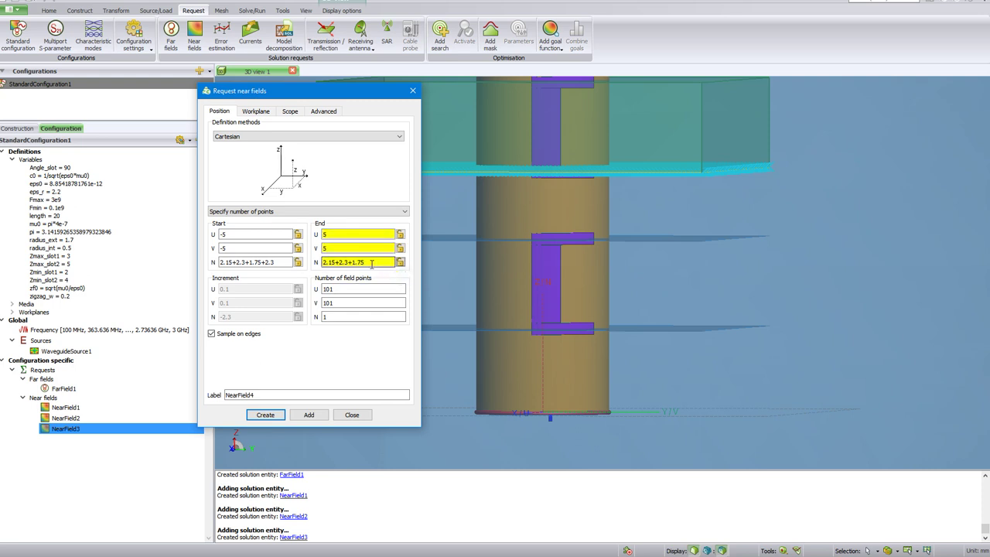
text(+2.3)
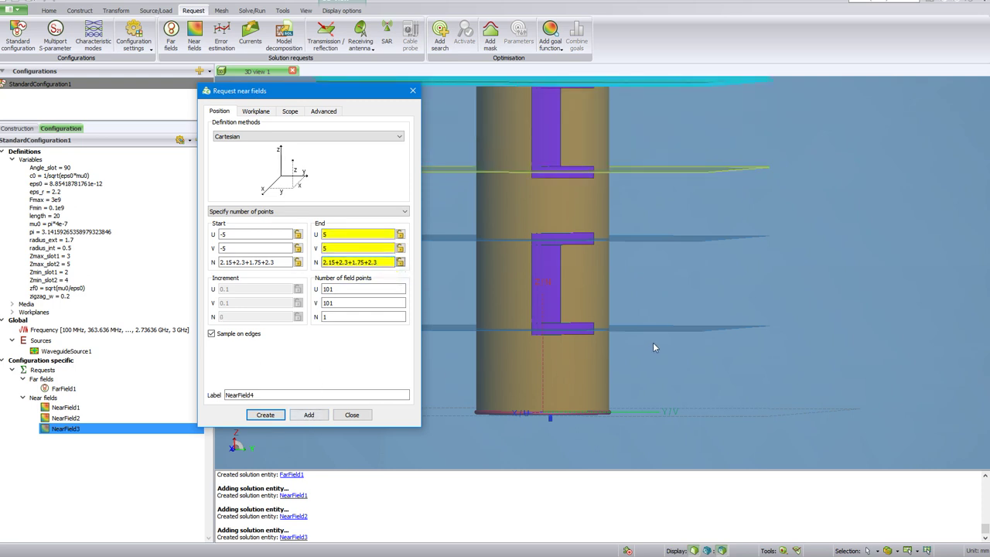
scroll(685, 379, down, 2)
scroll(660, 396, down, 2)
scroll(653, 400, down, 2)
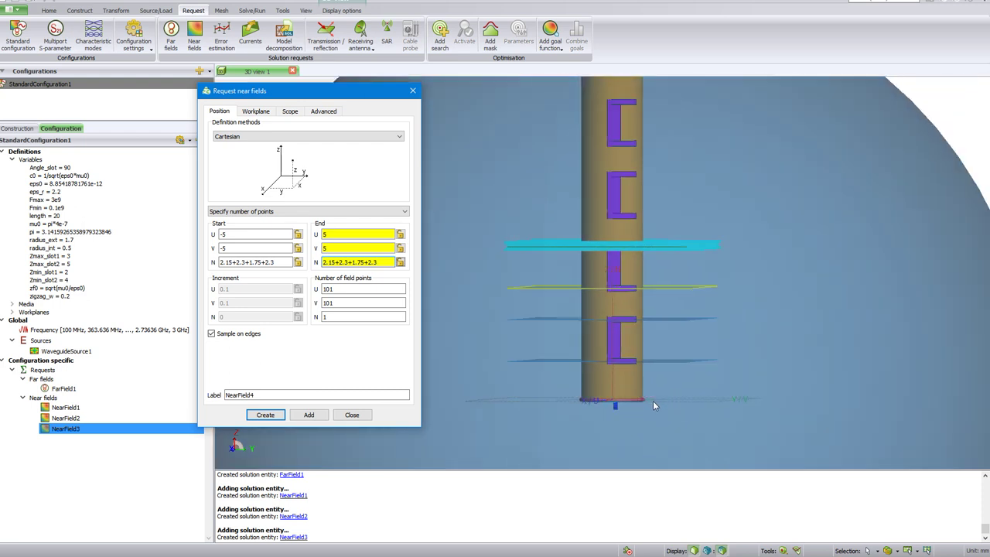
scroll(653, 397, down, 1)
scroll(646, 265, up, 2)
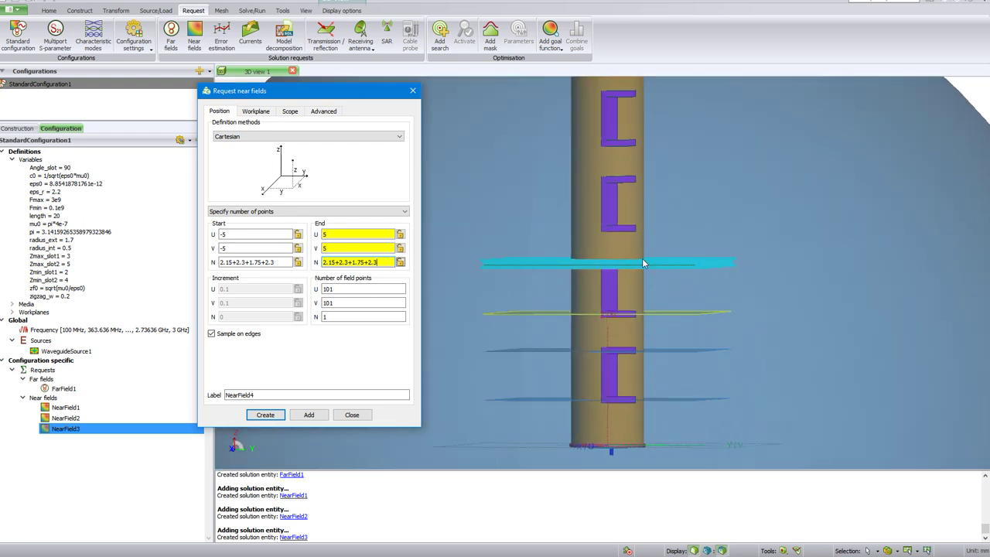
scroll(643, 261, up, 1)
scroll(643, 260, up, 1)
scroll(642, 260, up, 1)
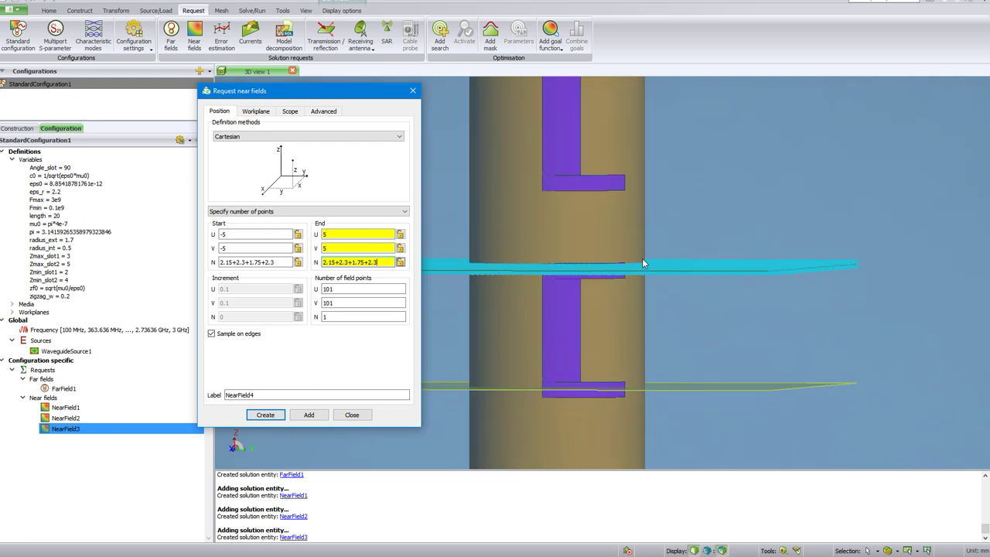
scroll(600, 330, down, 2)
scroll(574, 370, down, 1)
scroll(574, 373, down, 1)
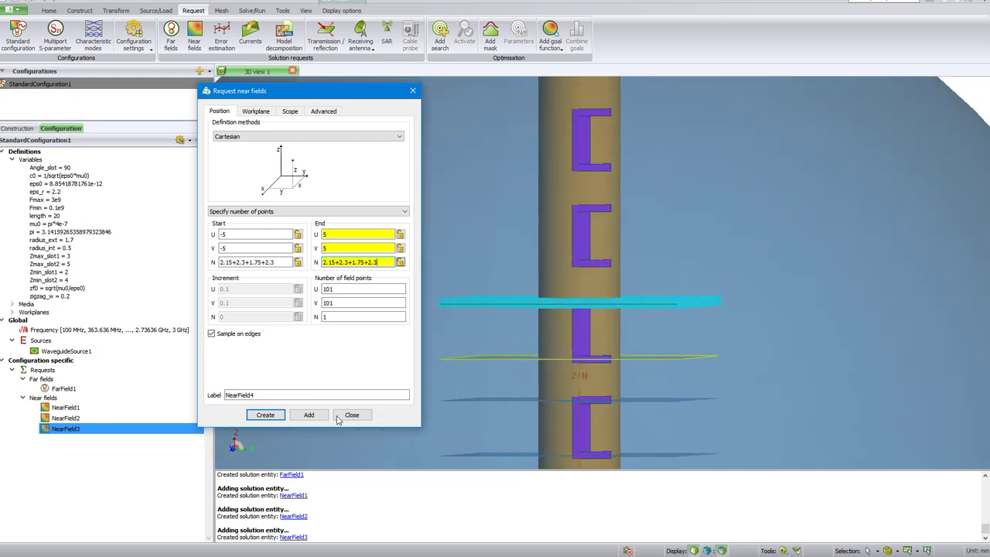
click(313, 416)
Append +1.75 to both heights, then add NearField5 at 2.15+2.3+1.75+2.3+1.75.
click(281, 263)
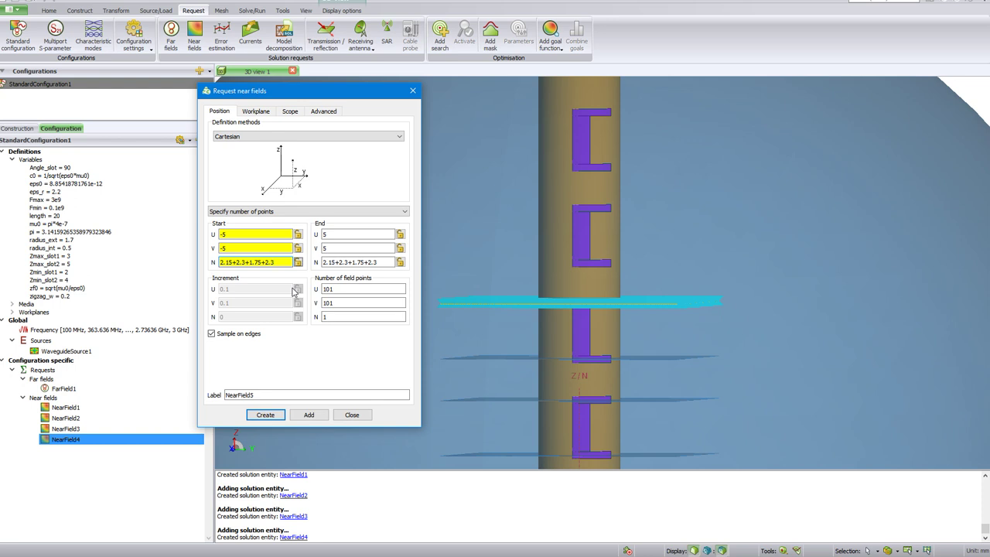
text(+2)
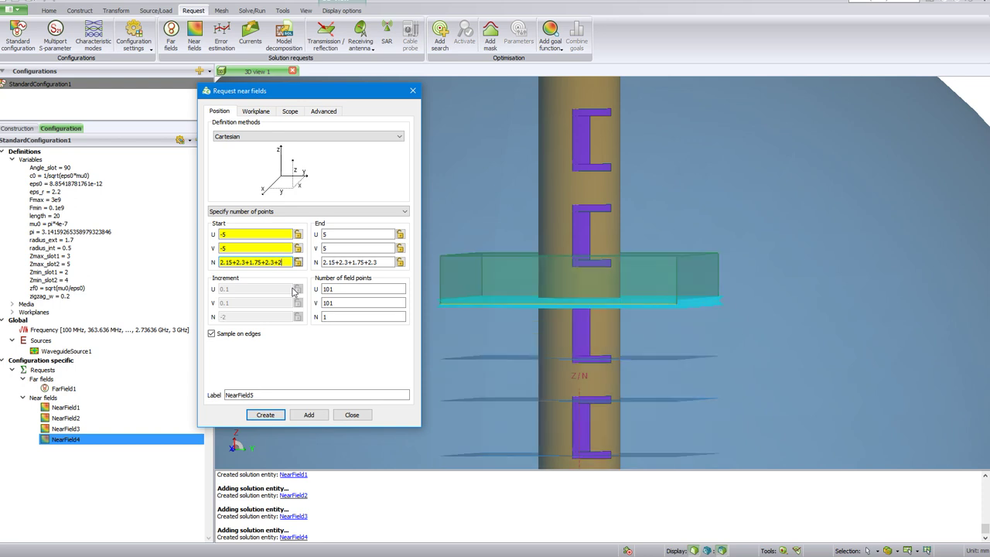
key(BackSpace)
key(BackSpace)
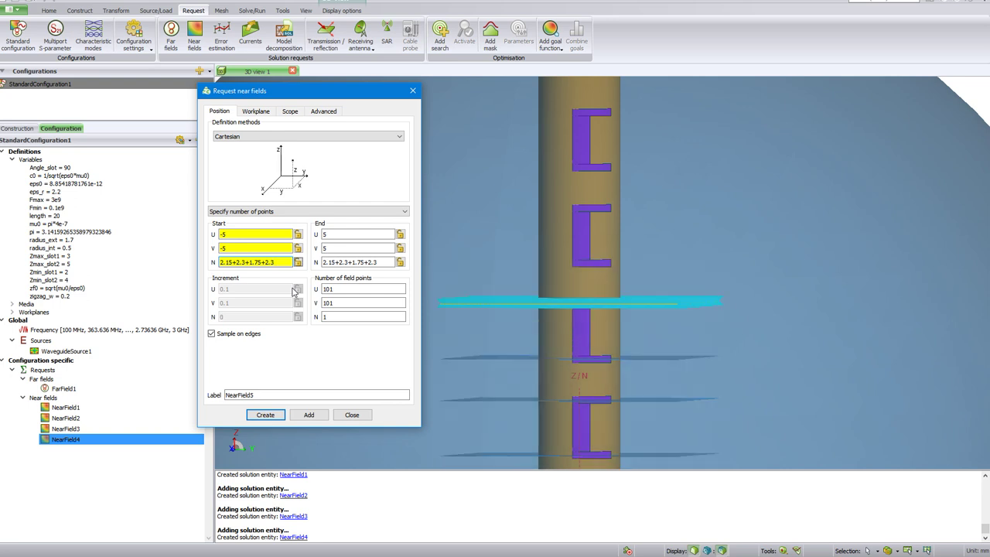
text(+1.75)
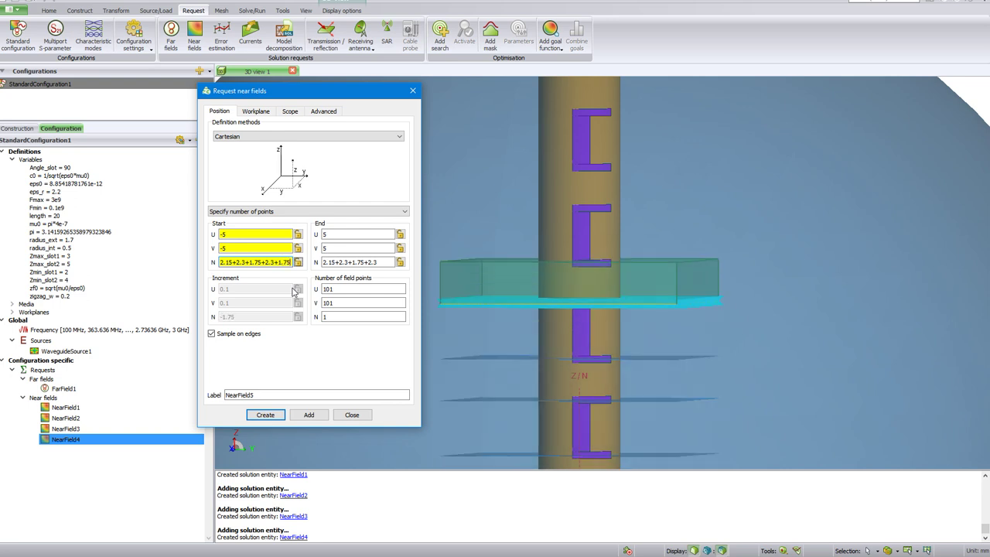
key(Tab)
key(Tab)
key(Tab)
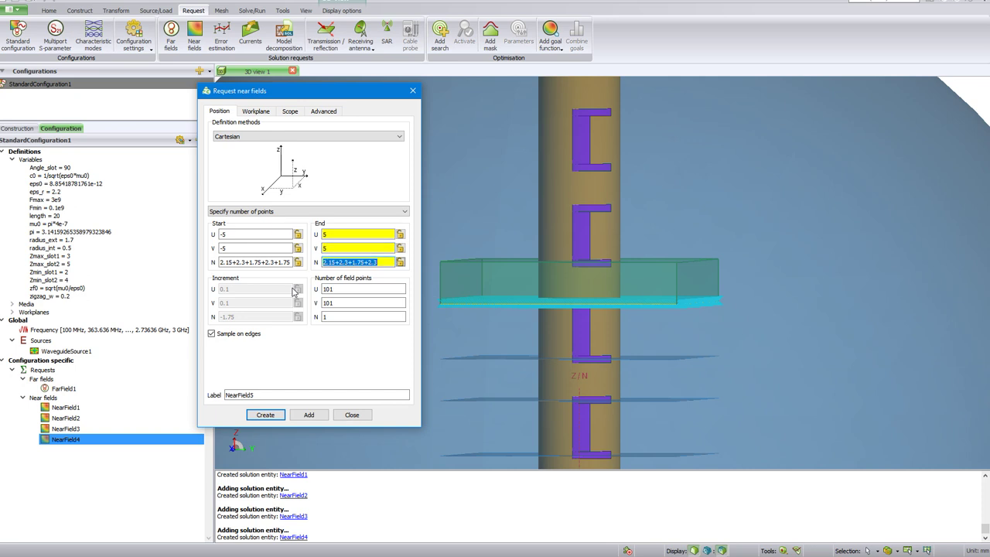
key(End)
text(1.)
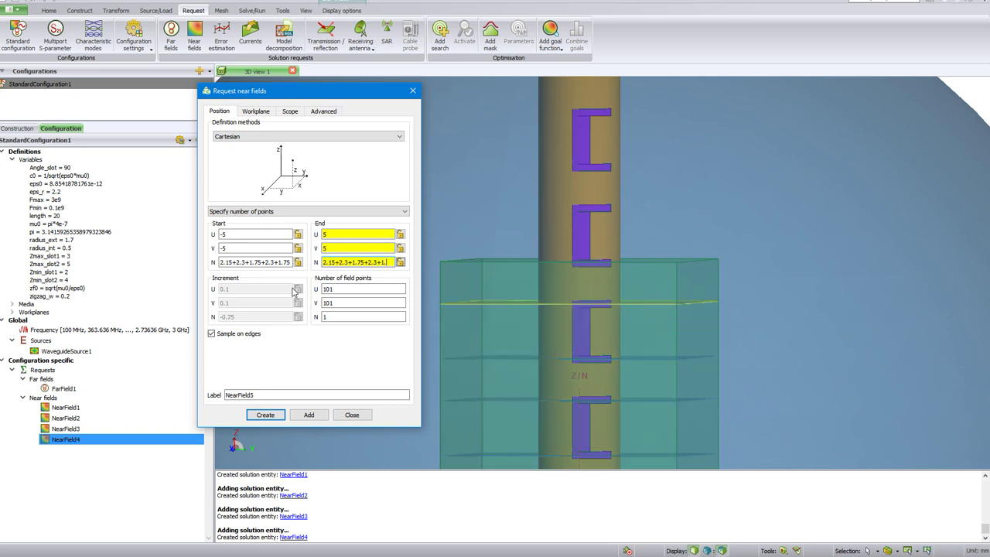
text(75)
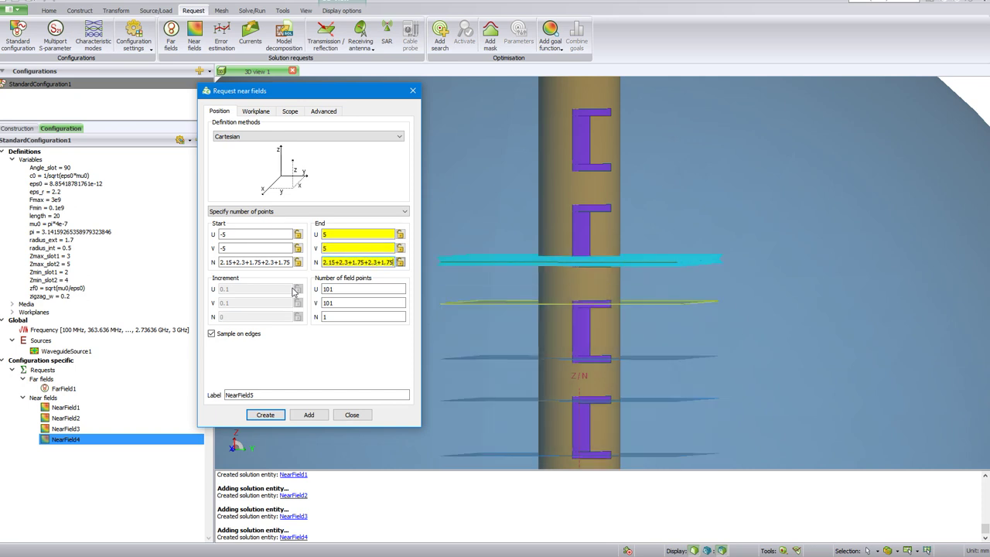
click(310, 415)
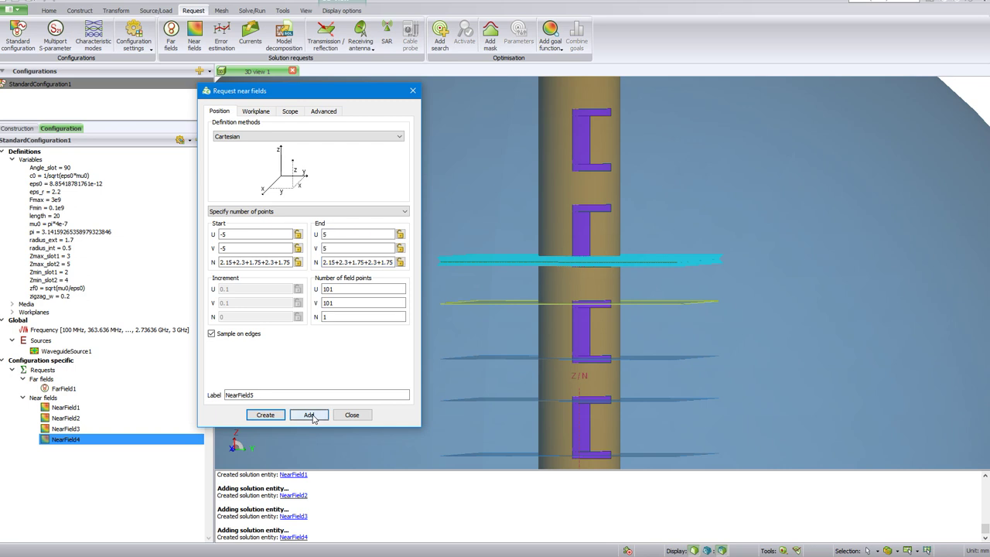
Extend both start and end heights by +2.3 for the sixth plane.
click(289, 263)
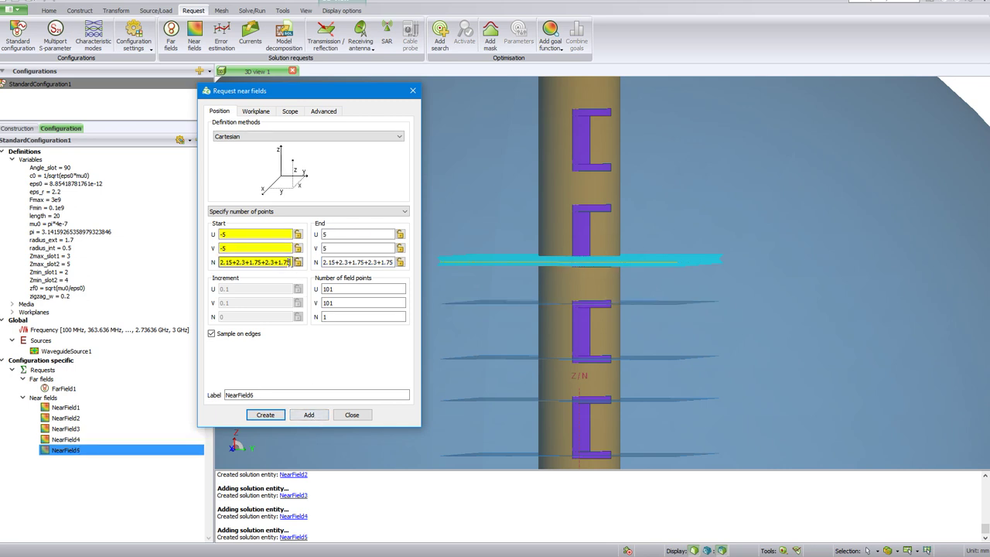
text(+2.3)
drag(324, 262, 454, 264)
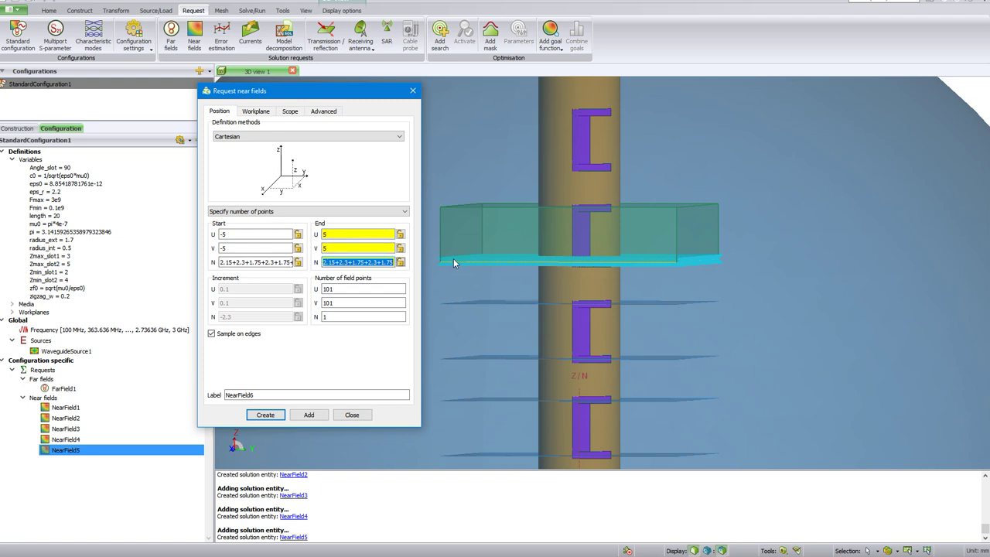
key(End)
text(+2.3)
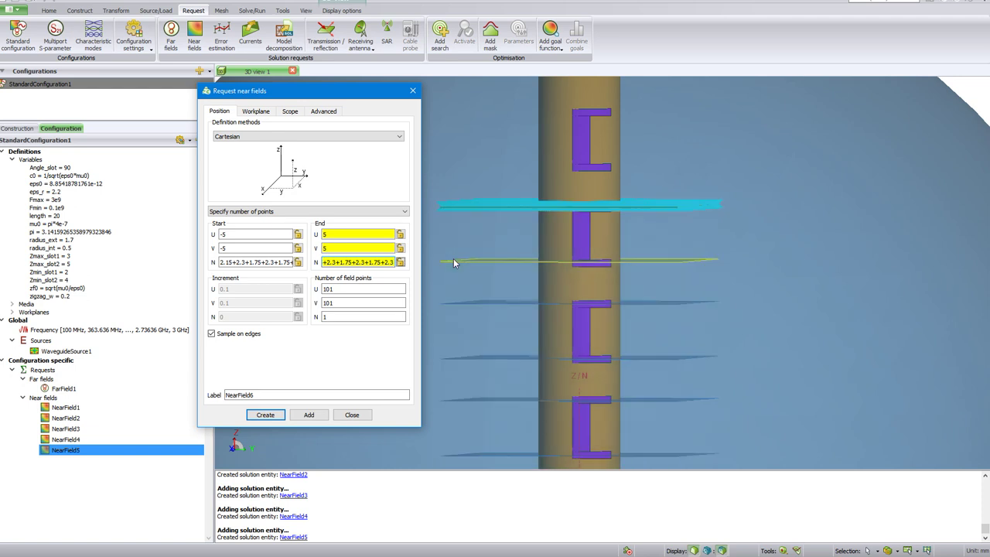
click(307, 416)
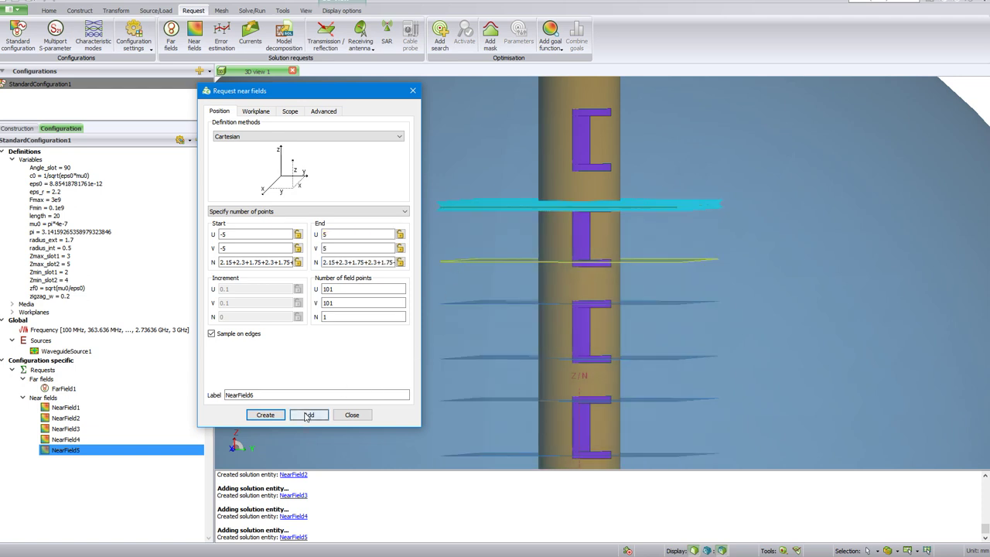
Append +1.75 to both heights, then add the plane as NearField7.
click(272, 263)
key(End)
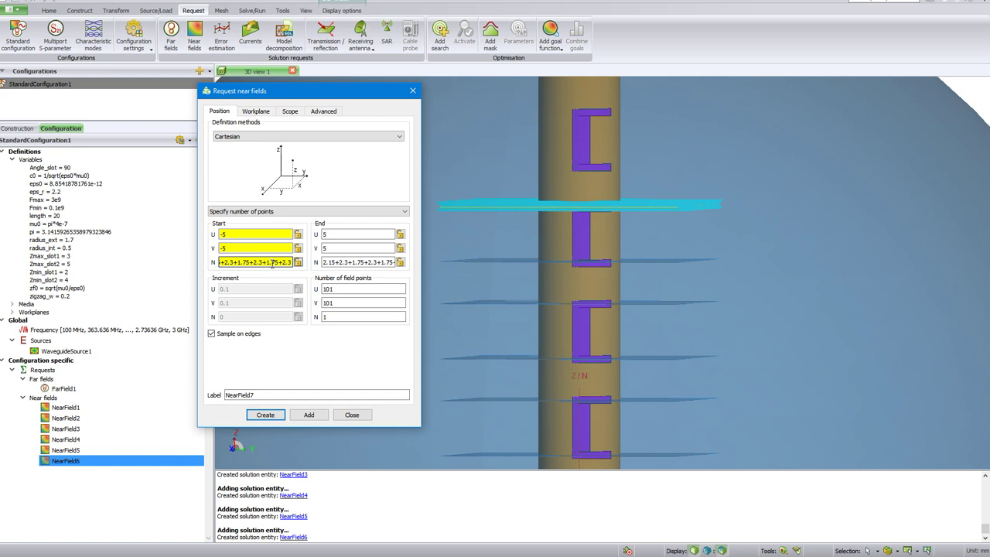
text(+1.)
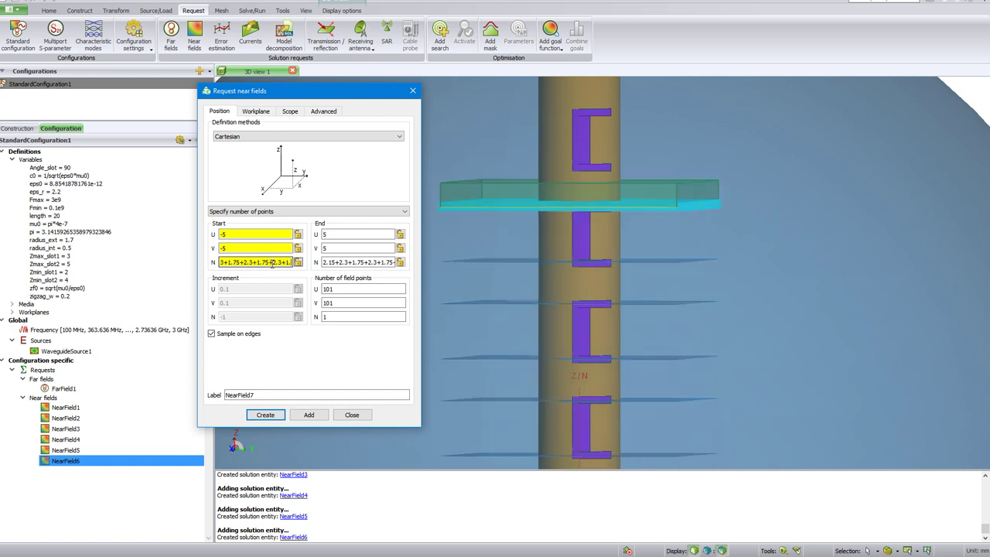
text(75)
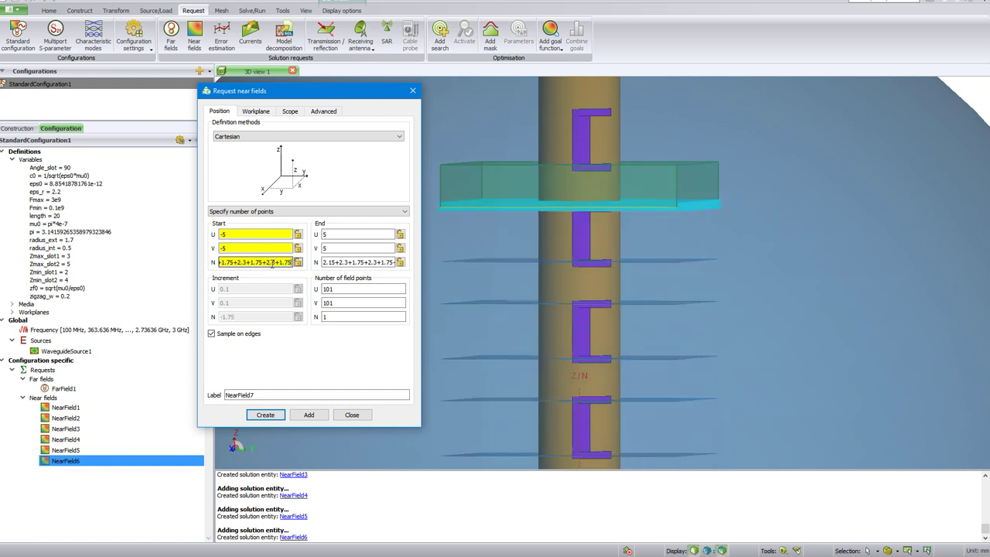
key(Tab)
key(Tab)
key(Tab)
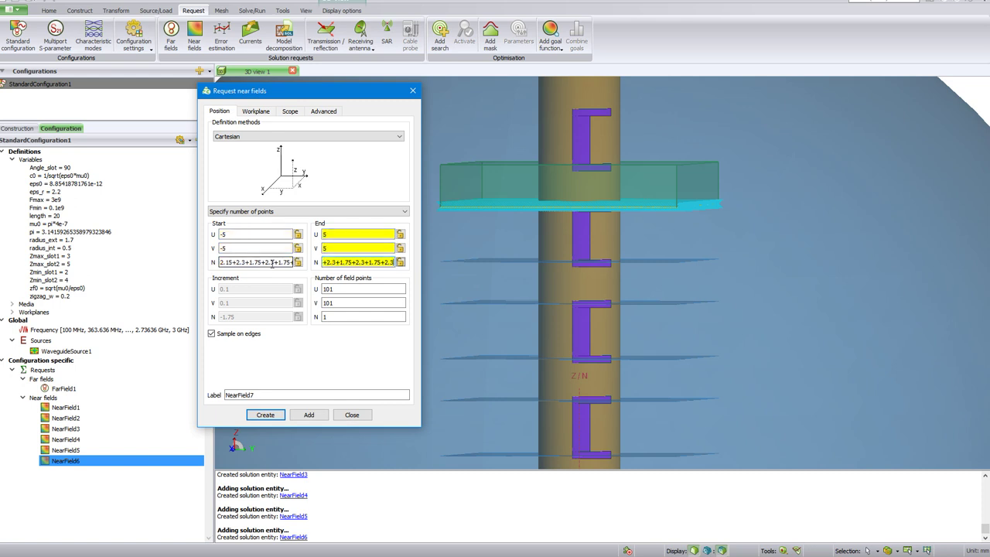
key(End)
text(+1.75)
click(304, 414)
Append +2.3 to both heights, add NearField8, and close the near-field dialog.
click(274, 263)
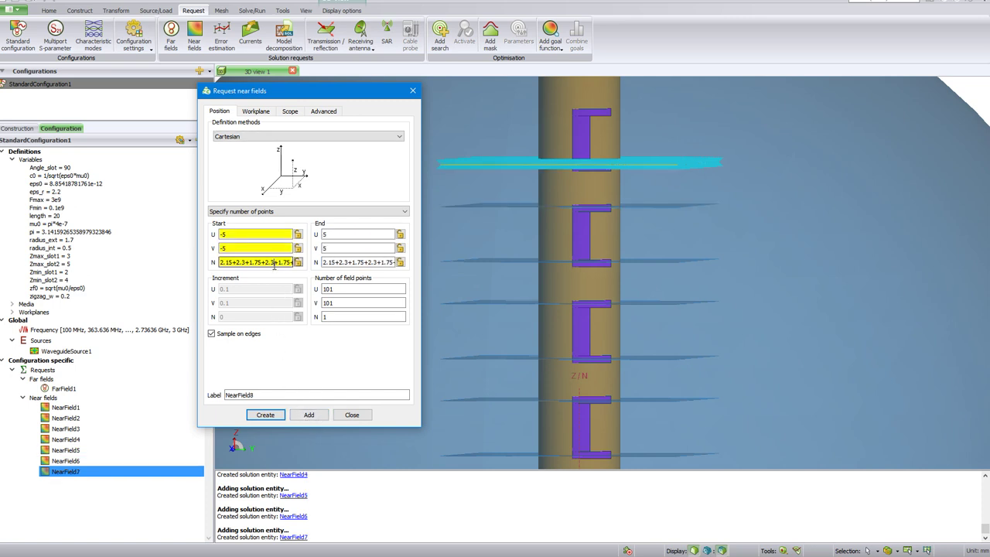
key(End)
text(+2.3)
key(Tab)
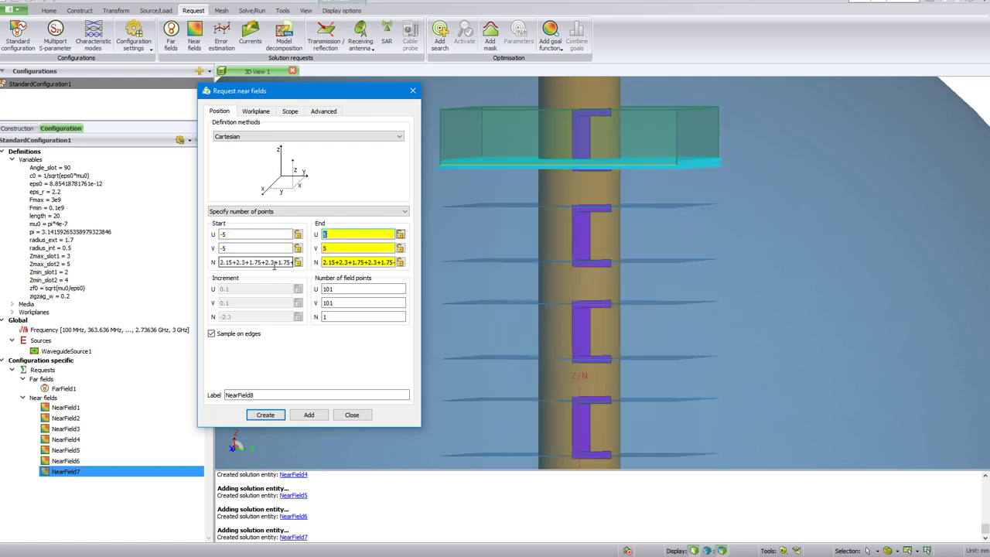
key(Tab)
key(Tab)
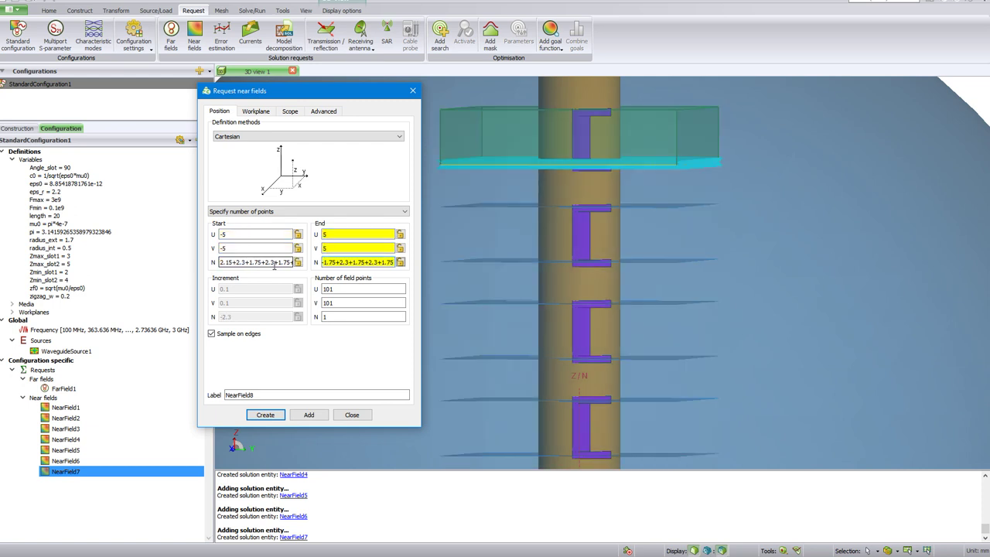
key(End)
text(+2.3)
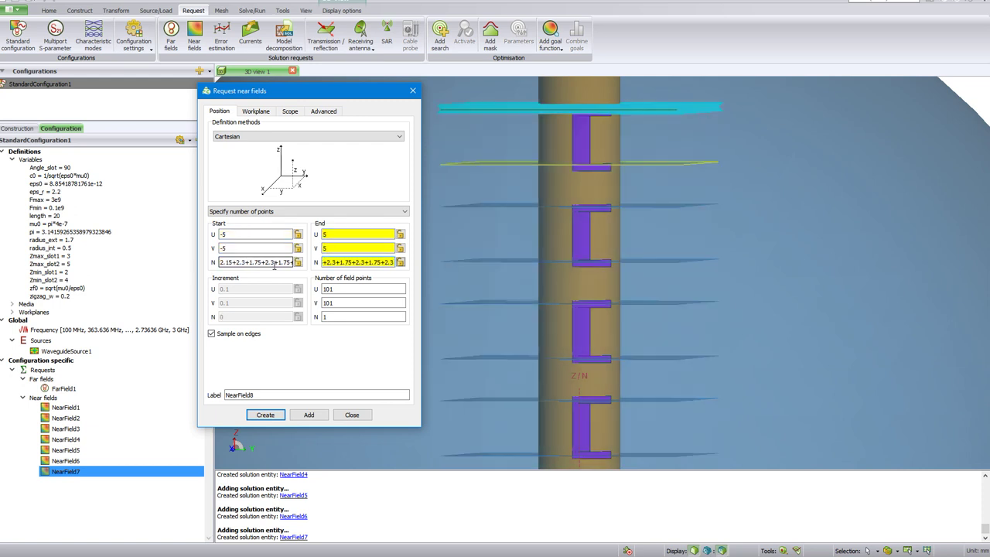
click(308, 414)
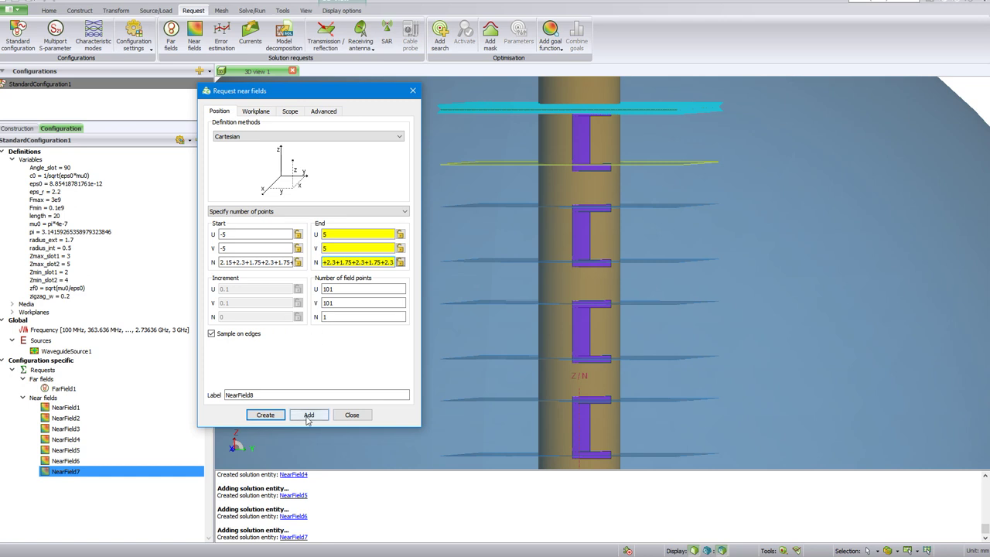
click(353, 415)
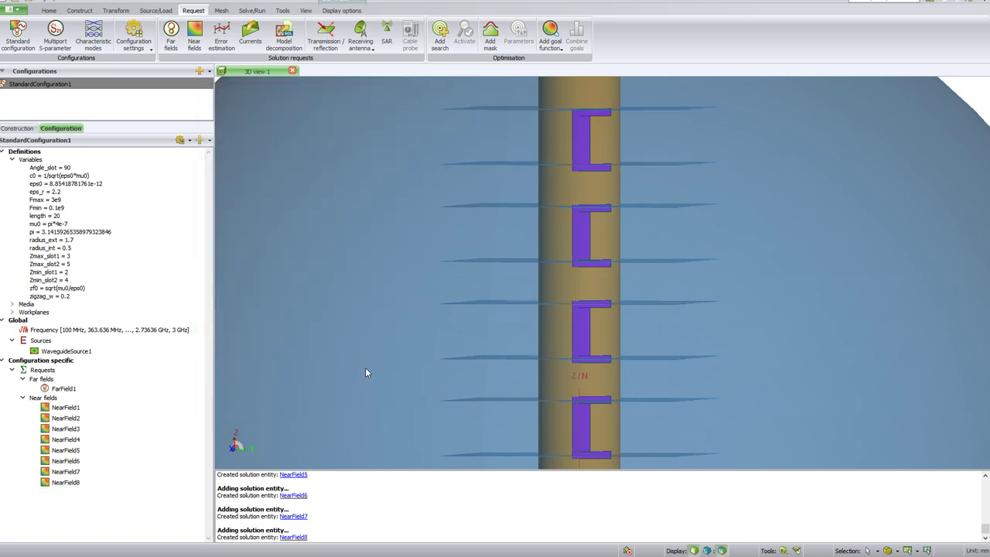
Zoom to fit the model and save the project as task5.cfx.
key(ctrl+e)
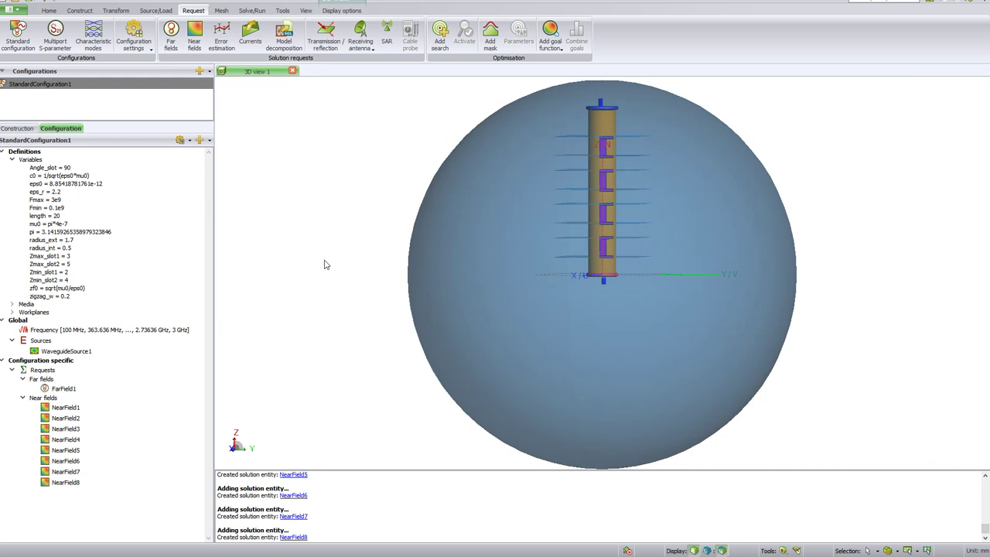
key(ctrl+s)
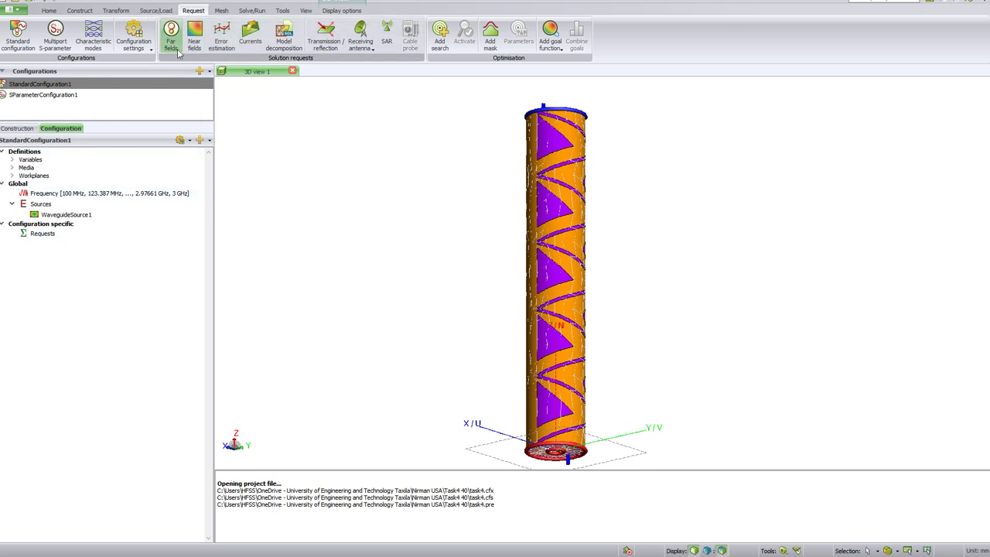
Add a full 3D-pattern far-field request, FarField1.
click(171, 39)
click(308, 395)
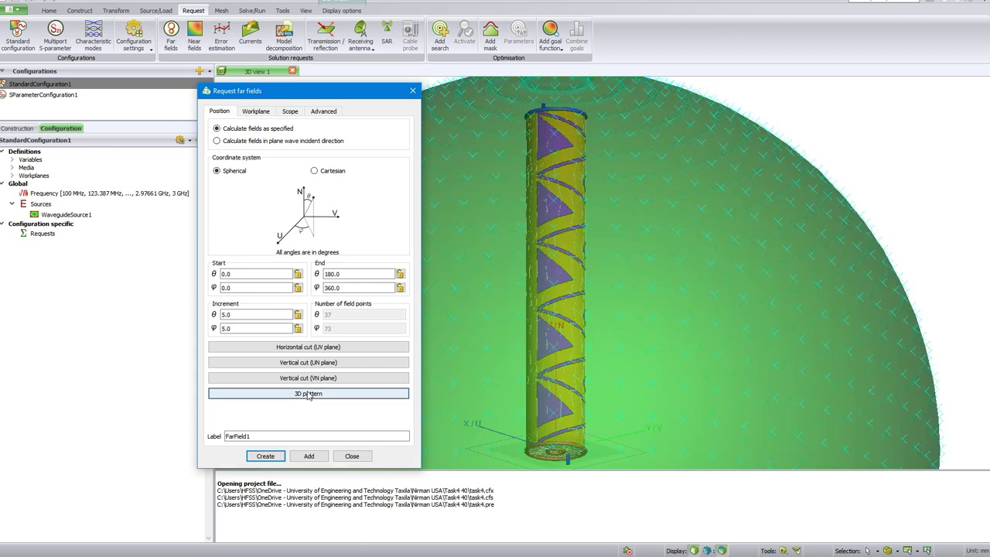
click(309, 457)
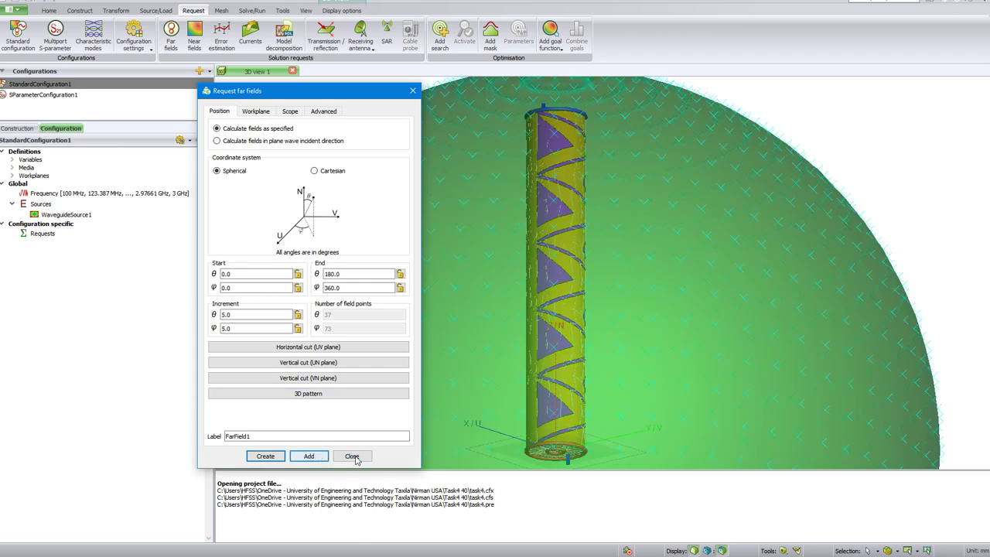
click(354, 458)
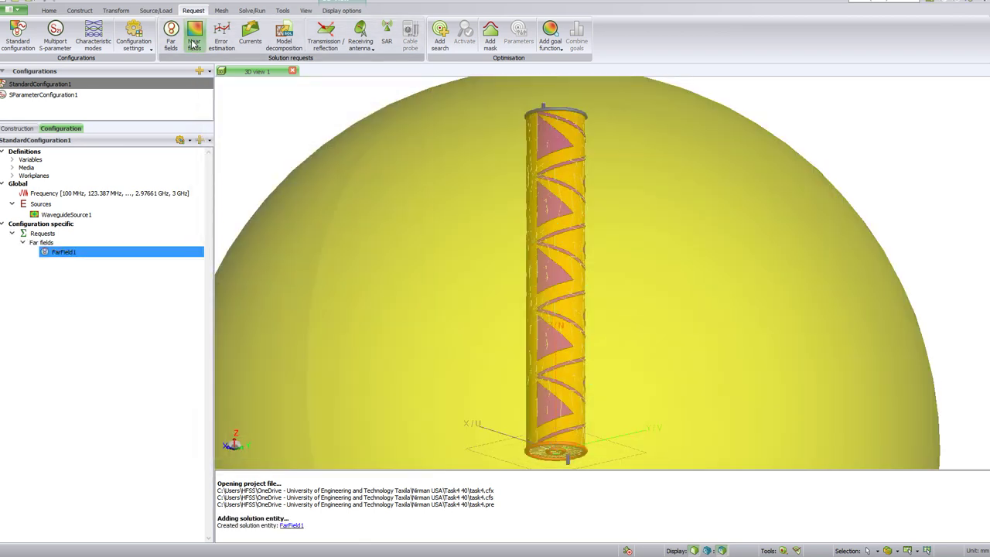
Set the near-field plane to run from (-5, -5, 2) to (5, 5, 2).
click(194, 44)
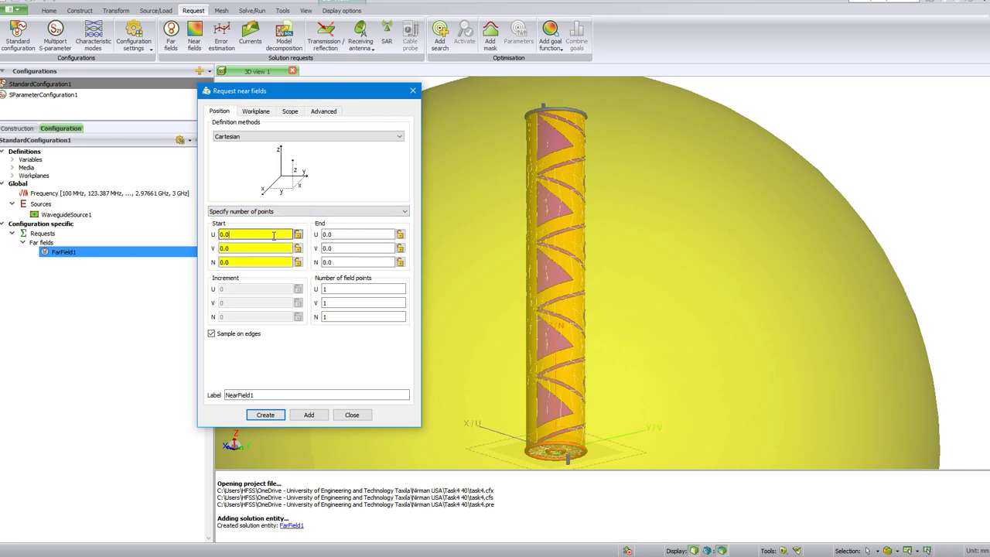
key(BackSpace)
text(5)
key(Tab)
key(Tab)
text(2)
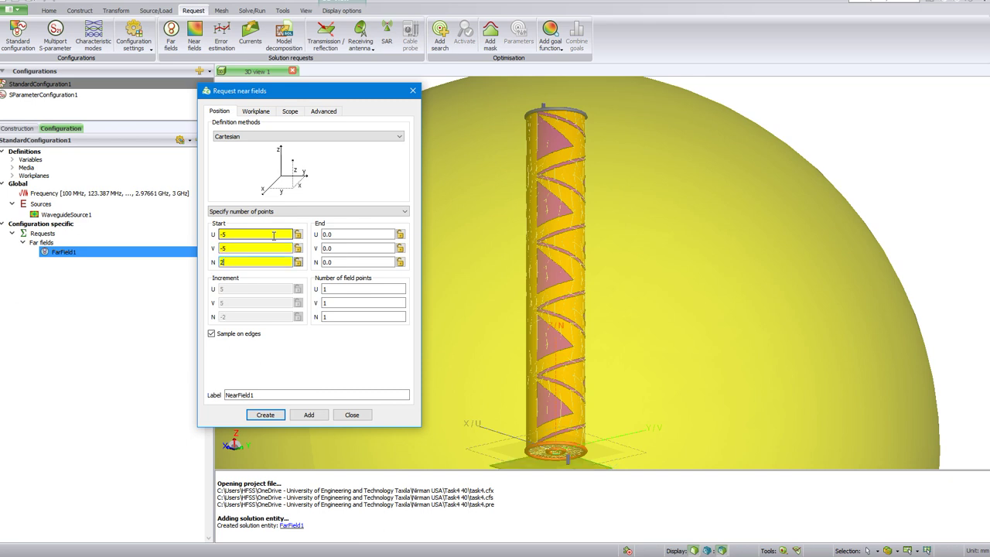
key(Tab)
key(Tab)
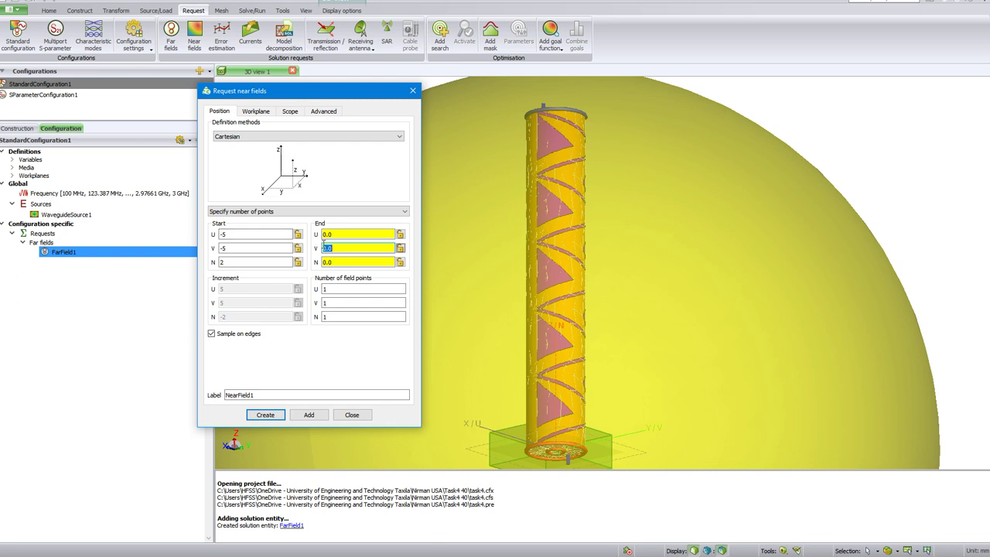
click(338, 235)
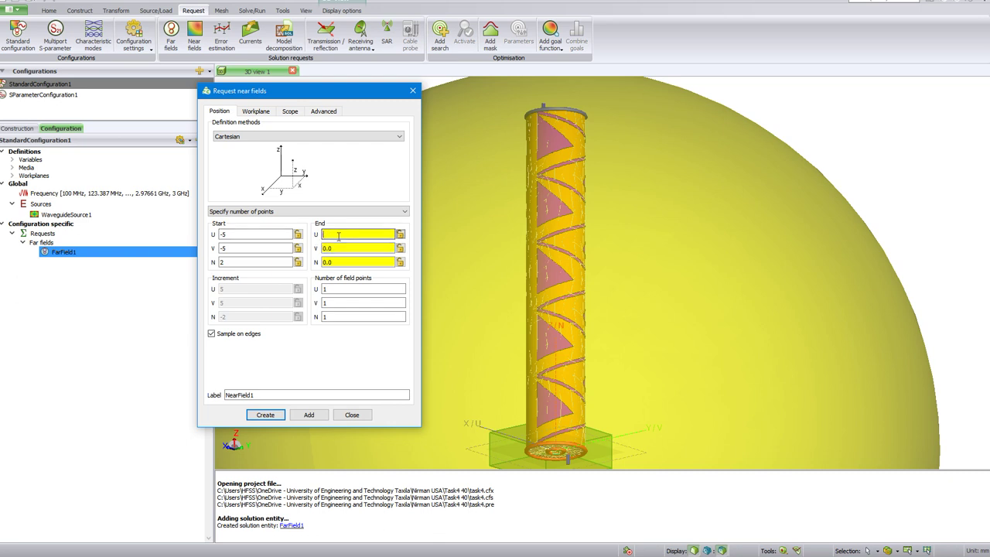
key(Tab)
text(5)
key(Tab)
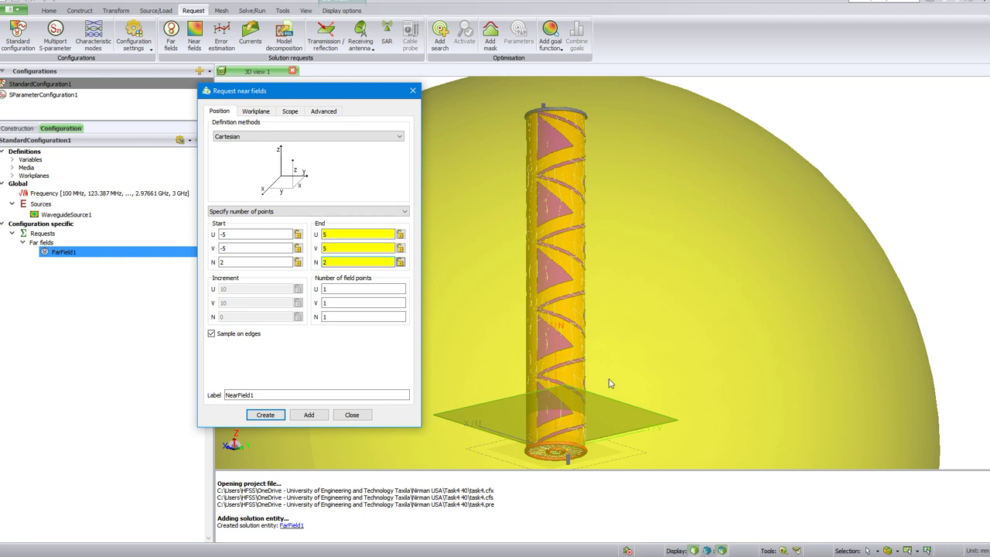
mouse_move(613, 352)
mouse_down()
mouse_move(560, 424)
mouse_move(372, 409)
mouse_up()
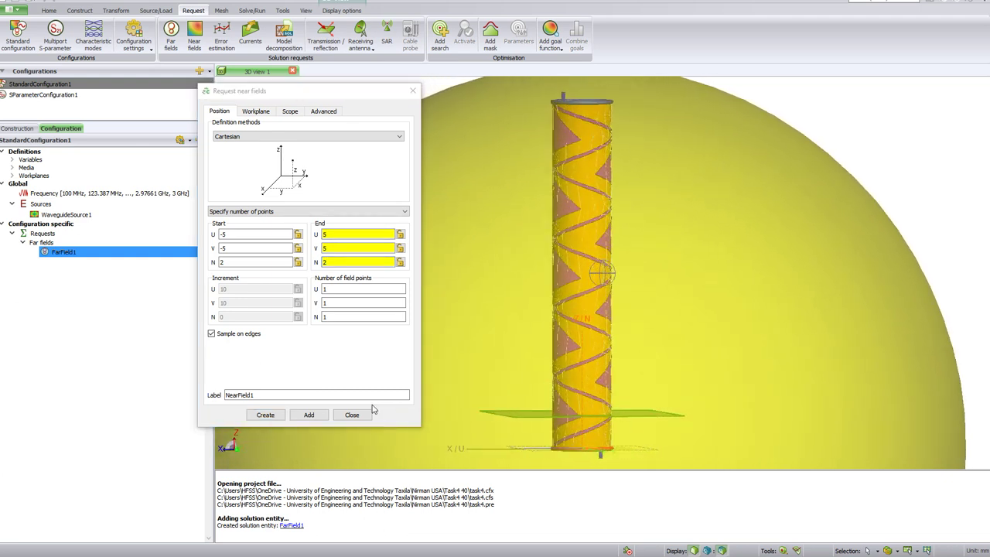
mouse_move(774, 416)
mouse_down()
mouse_move(639, 425)
mouse_move(669, 432)
mouse_up()
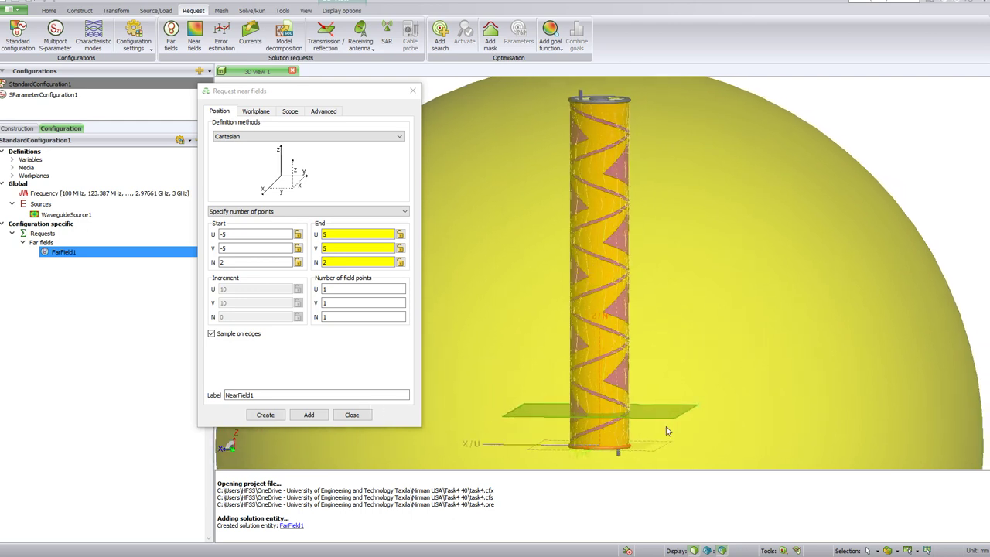
Use 101 × 101 × 1 points and add the plane as NearField1.
click(342, 293)
text(01)
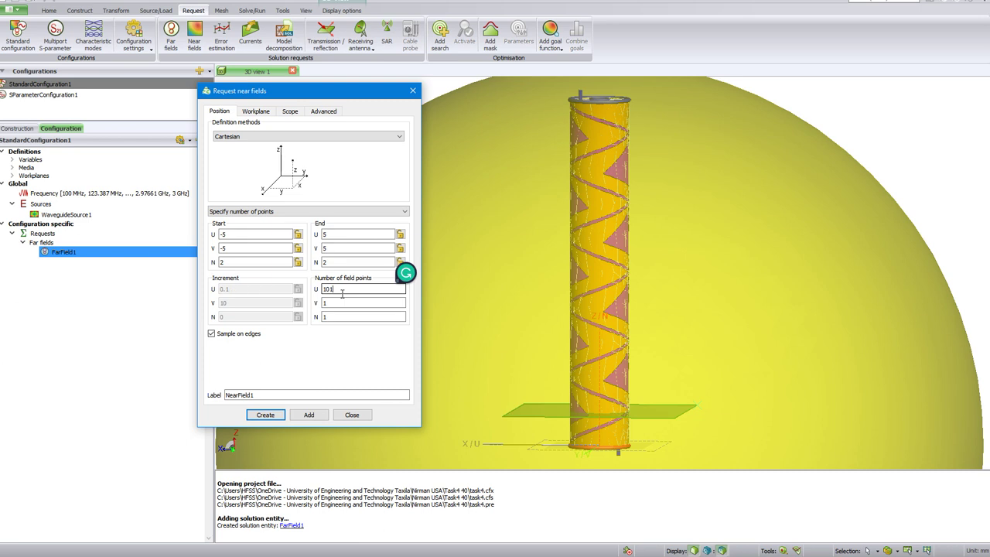
click(333, 302)
text(01)
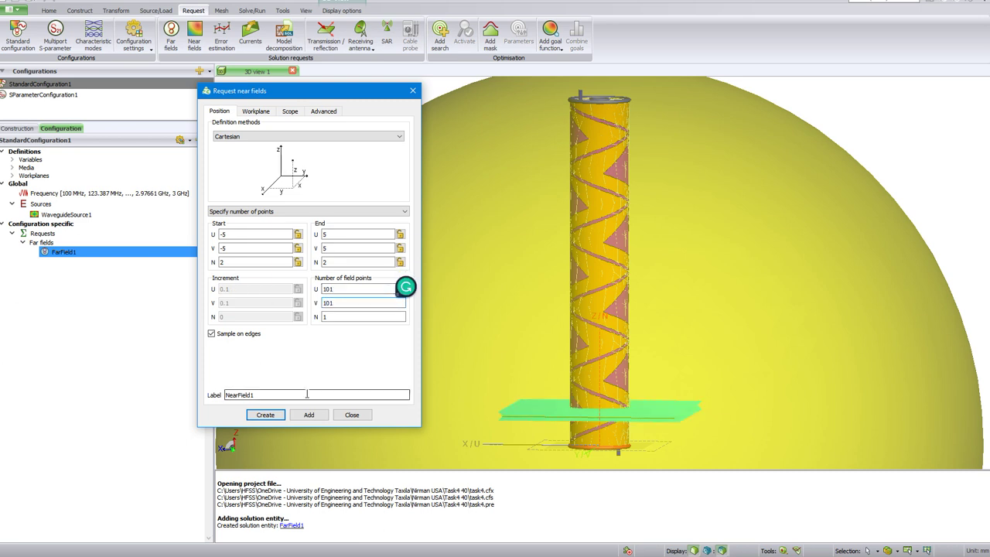
key(Tab)
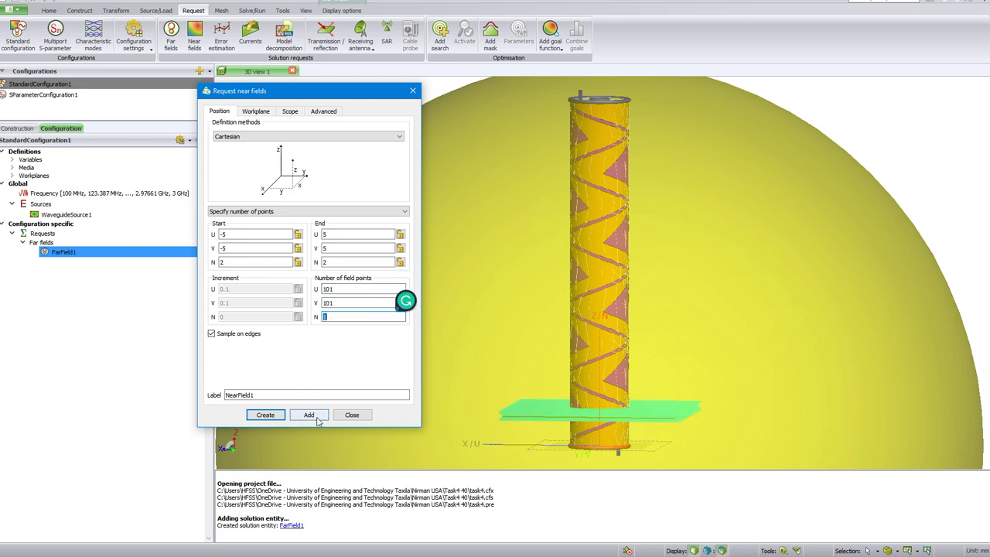
click(317, 418)
Set Start and End N to 4, 6 and 8 in turn, adding a plane each time.
click(242, 263)
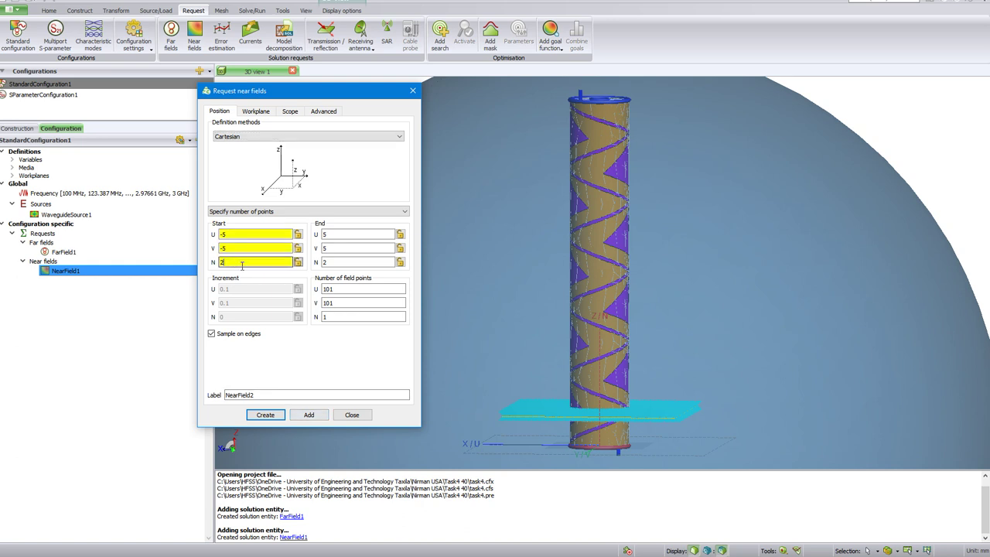
text(+2)
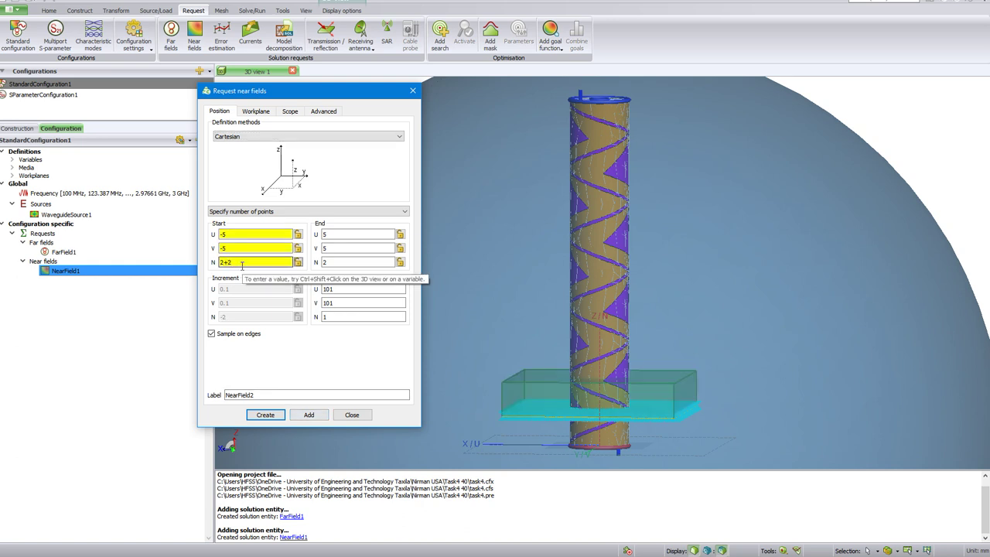
key(Tab)
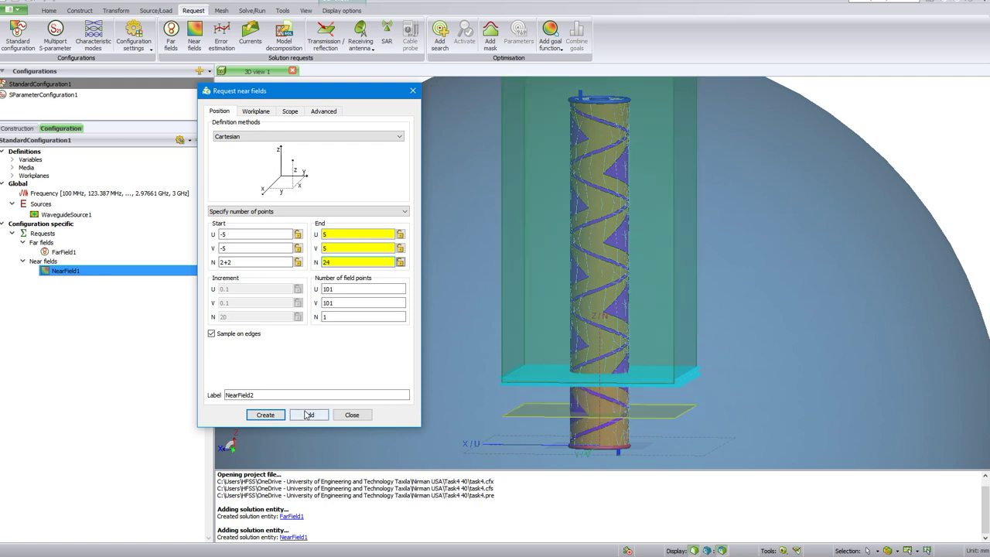
text(4)
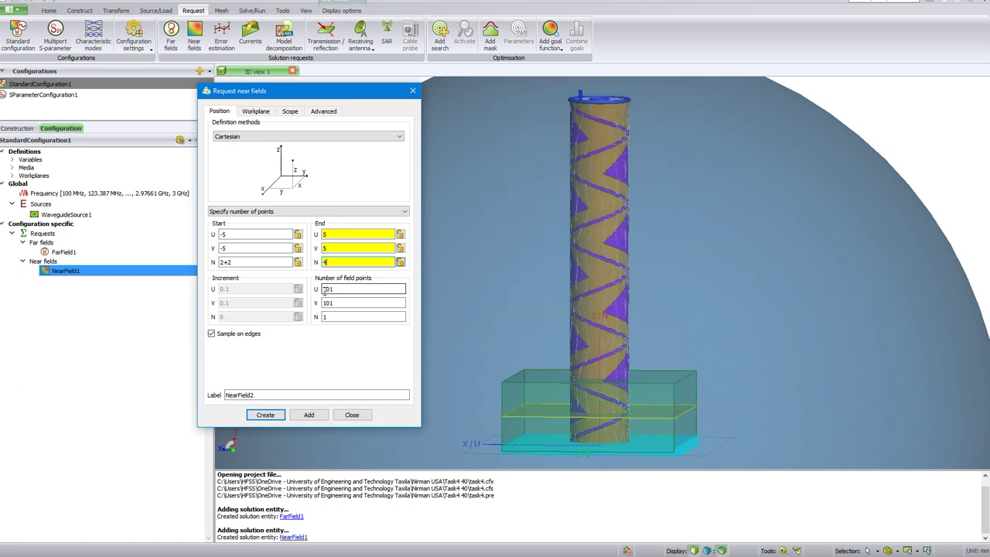
click(313, 420)
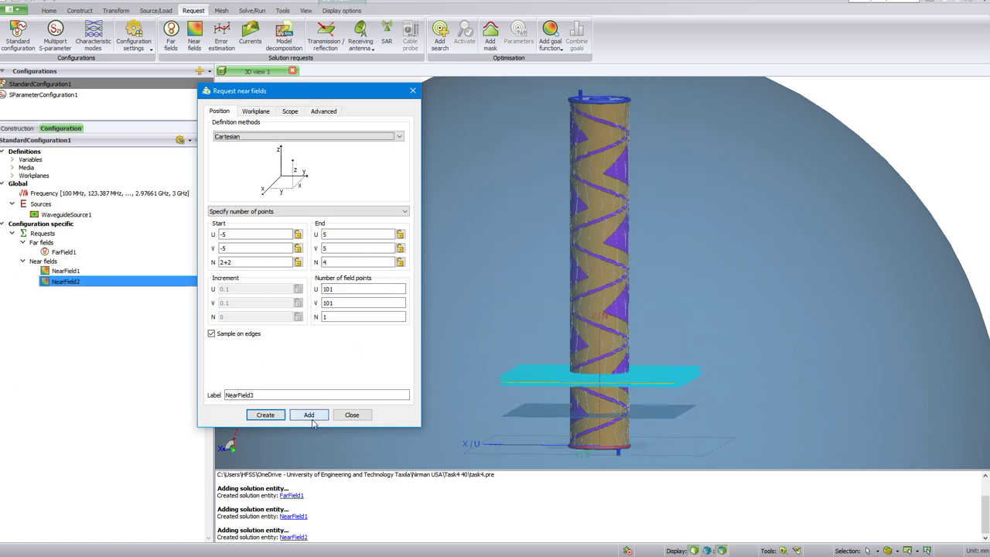
click(259, 263)
text(6)
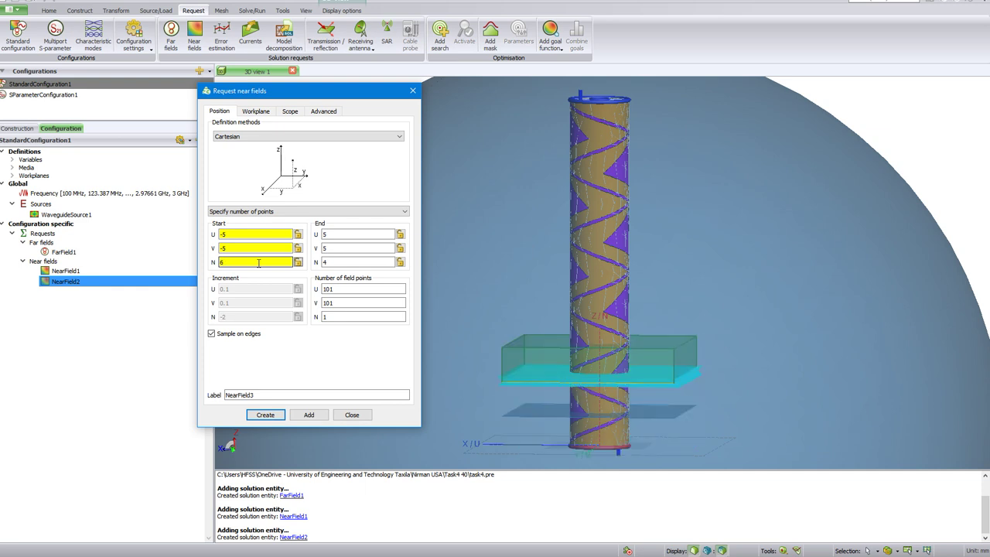
key(Tab)
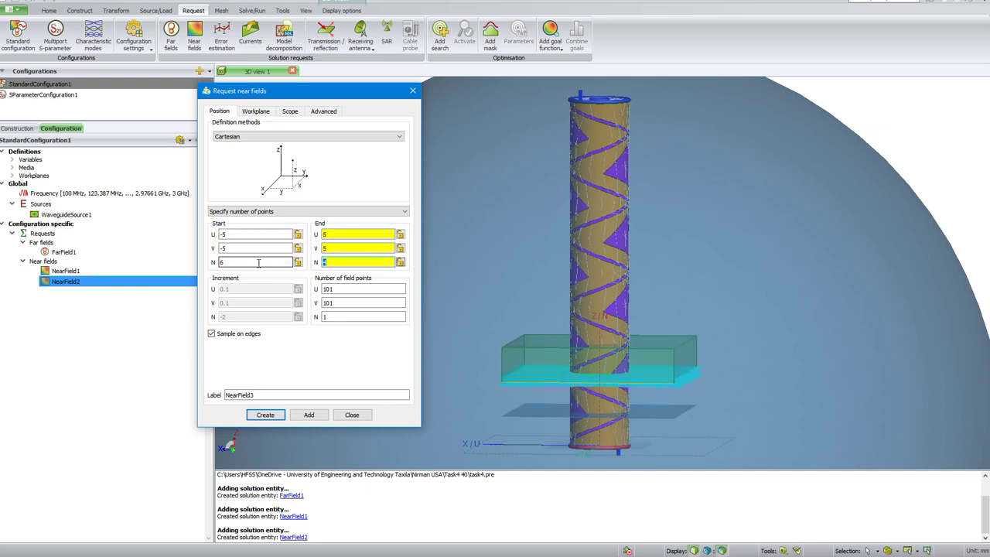
text(6)
click(309, 414)
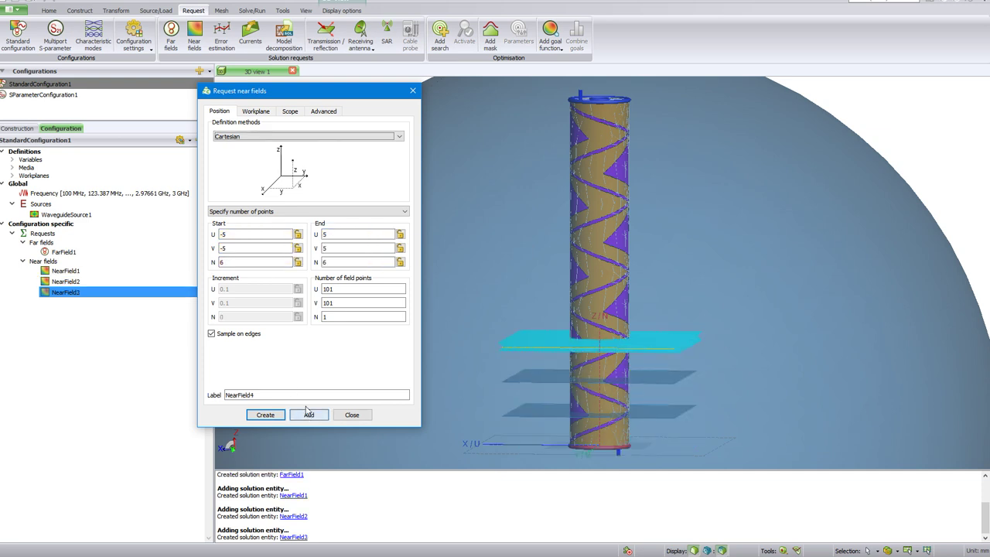
click(250, 262)
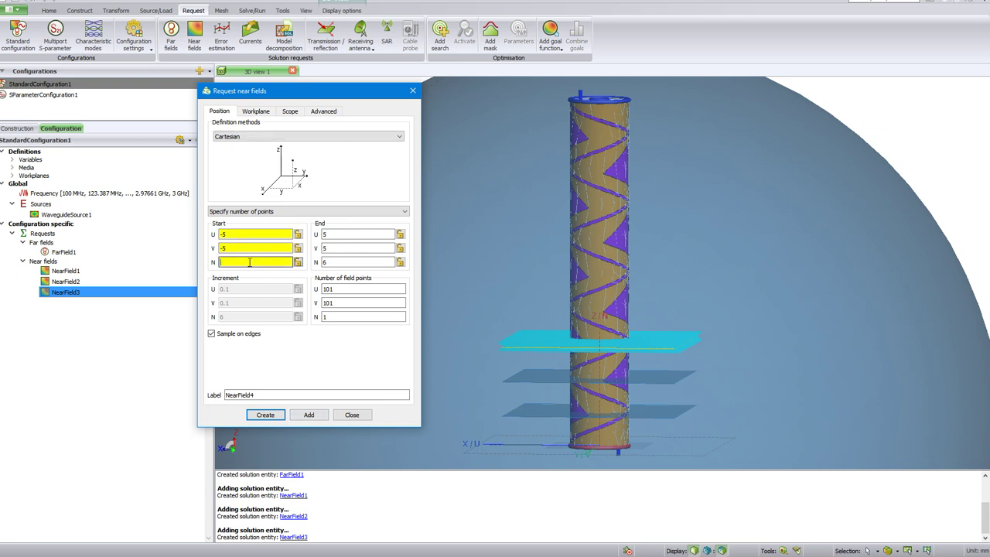
text(8)
key(Tab)
text(8)
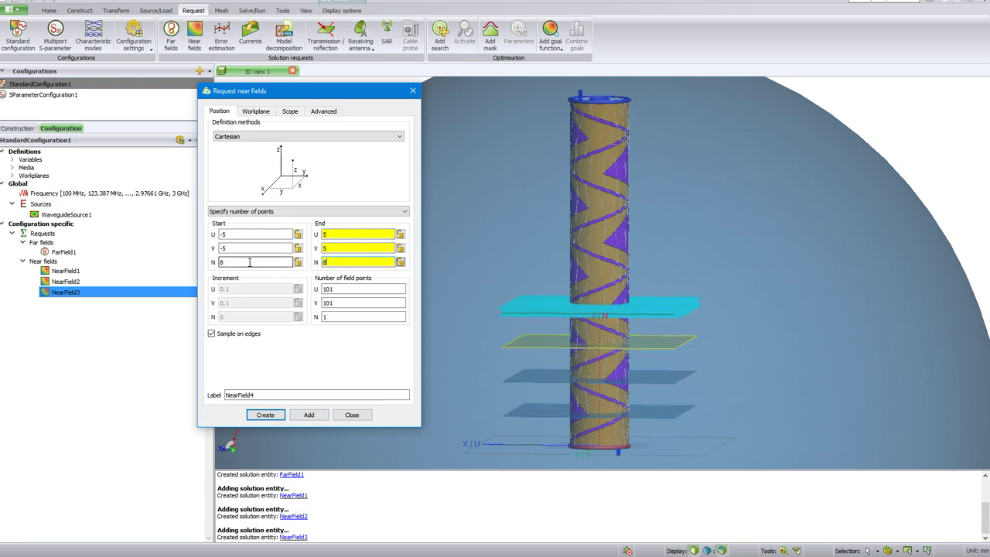
click(310, 418)
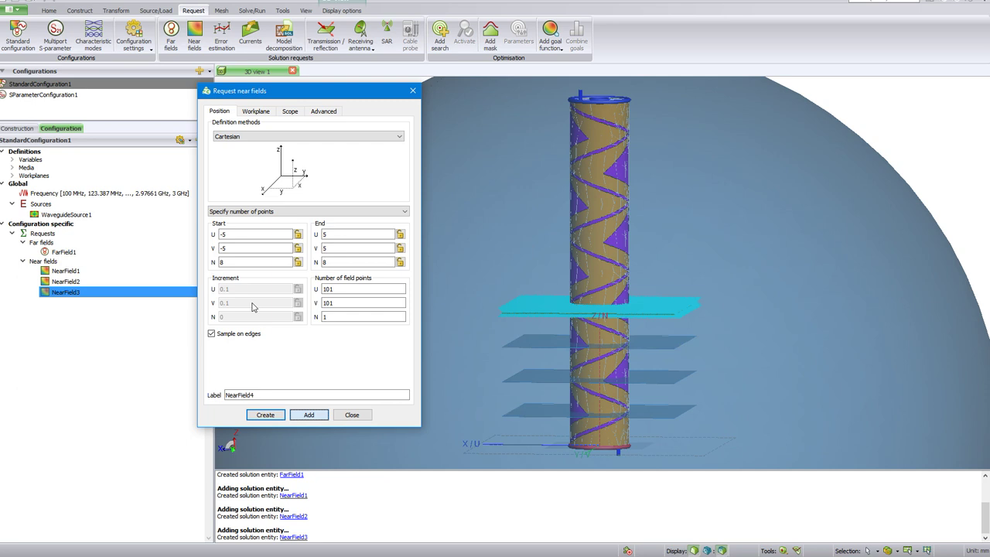
Add horizontal near-field planes at N = 10 and N = 12 as NearField5 and NearField6.
click(232, 262)
text(0)
key(Tab)
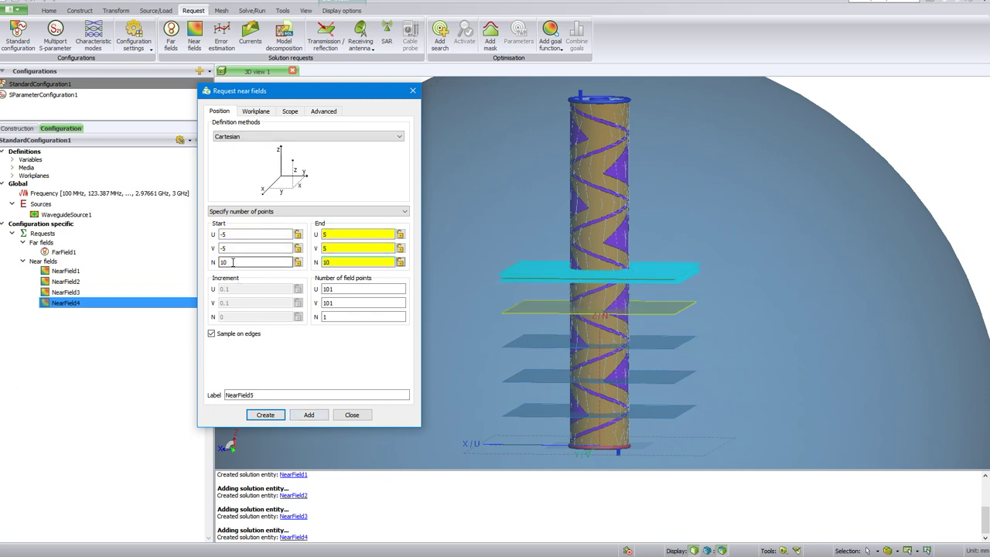
click(308, 415)
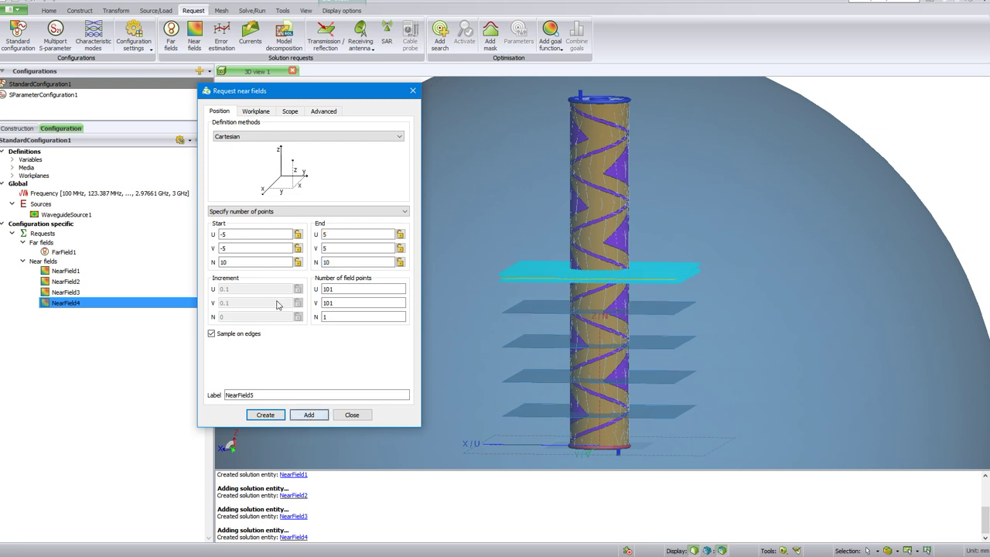
click(241, 263)
text(2)
key(Tab)
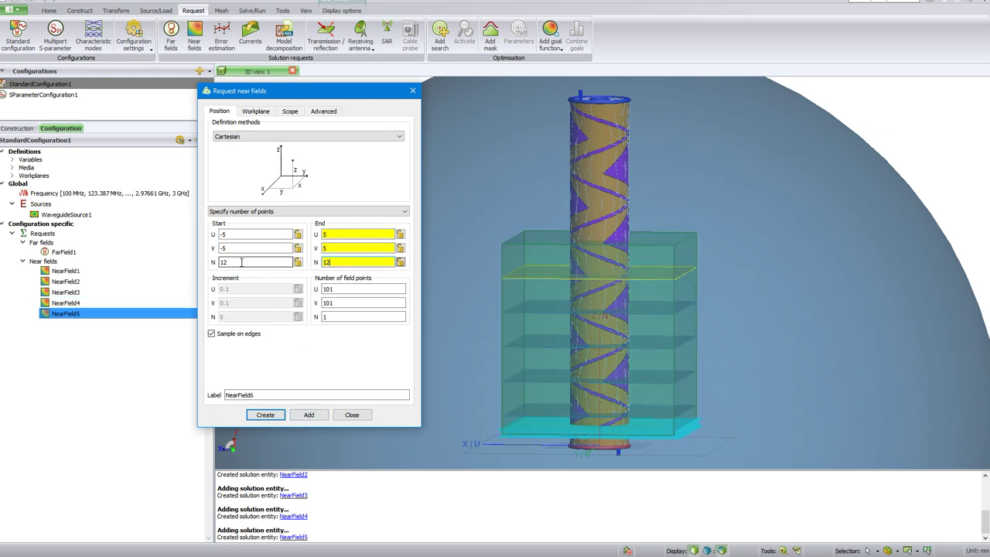
click(309, 415)
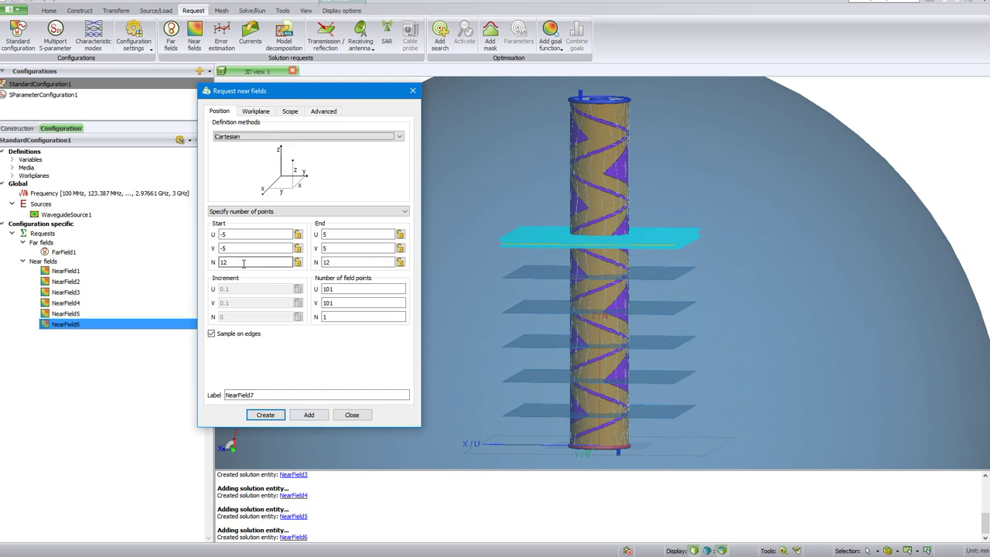
Add horizontal near-field planes at N = 14 and N = 16 as NearField7 and NearField8.
click(242, 263)
text(4)
key(Tab)
key(Tab)
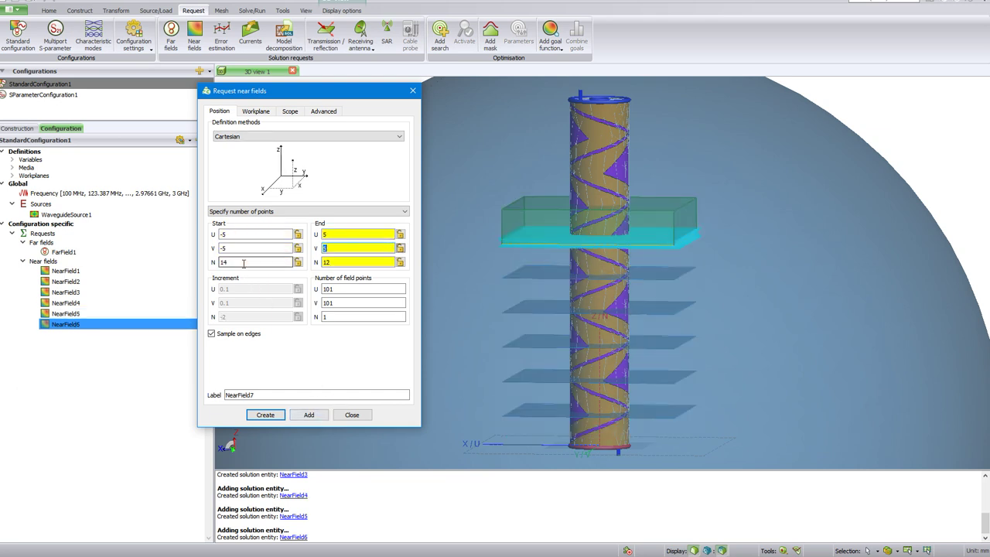
key(Tab)
text(4)
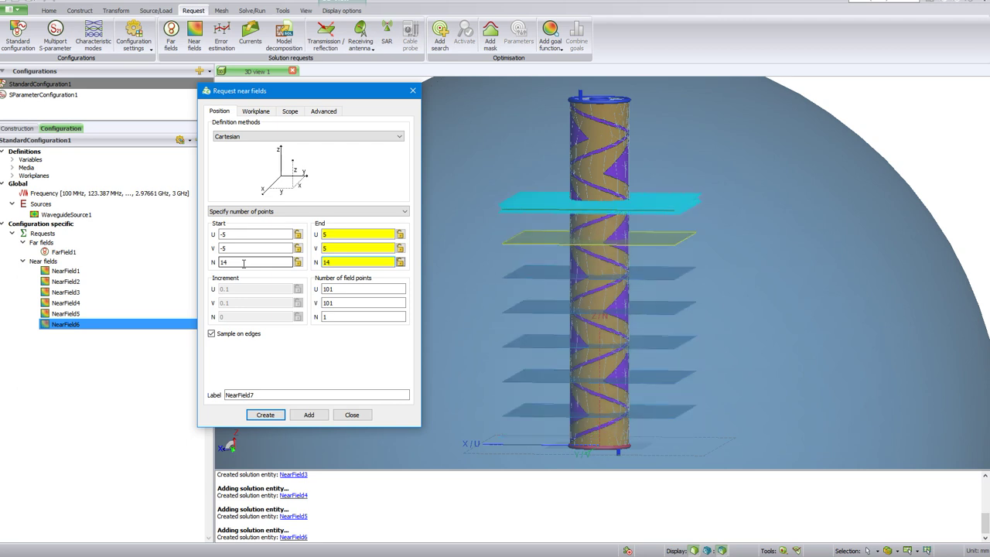
click(308, 416)
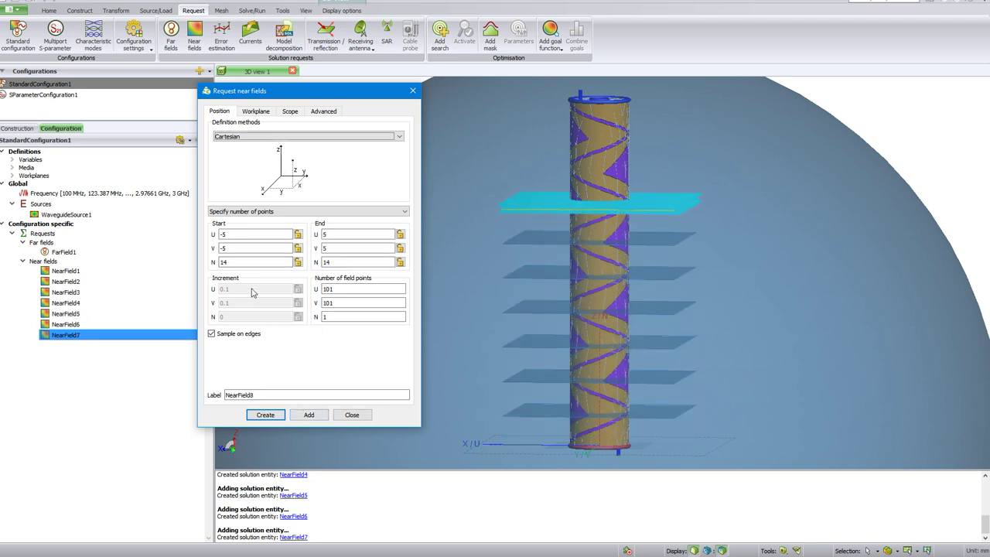
click(240, 261)
text(6)
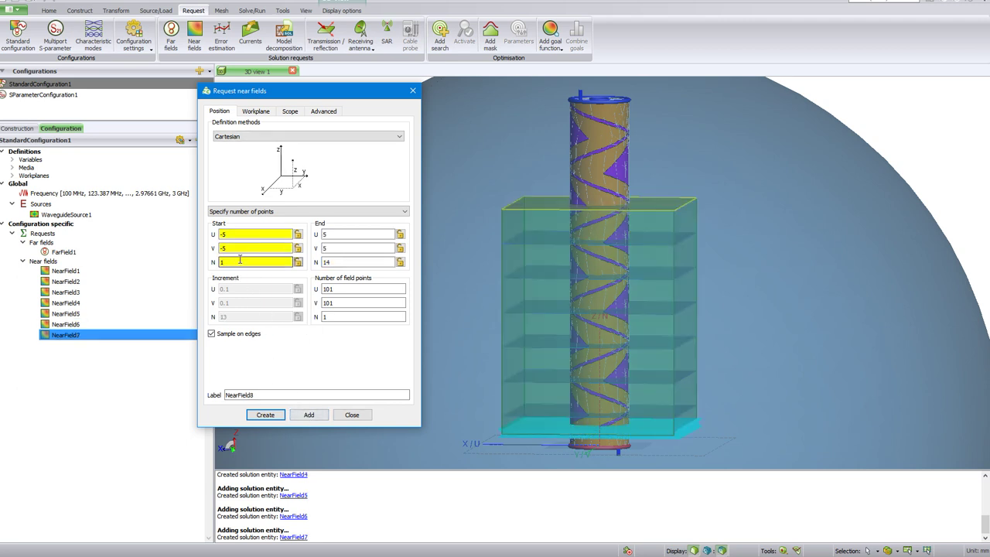
key(Tab)
key(Tab)
key(Tab)
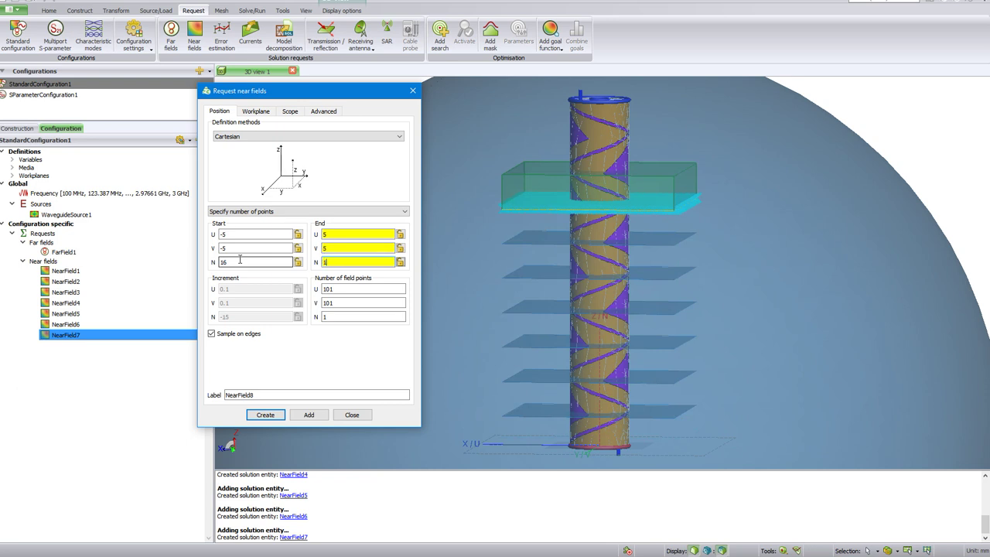
text(6)
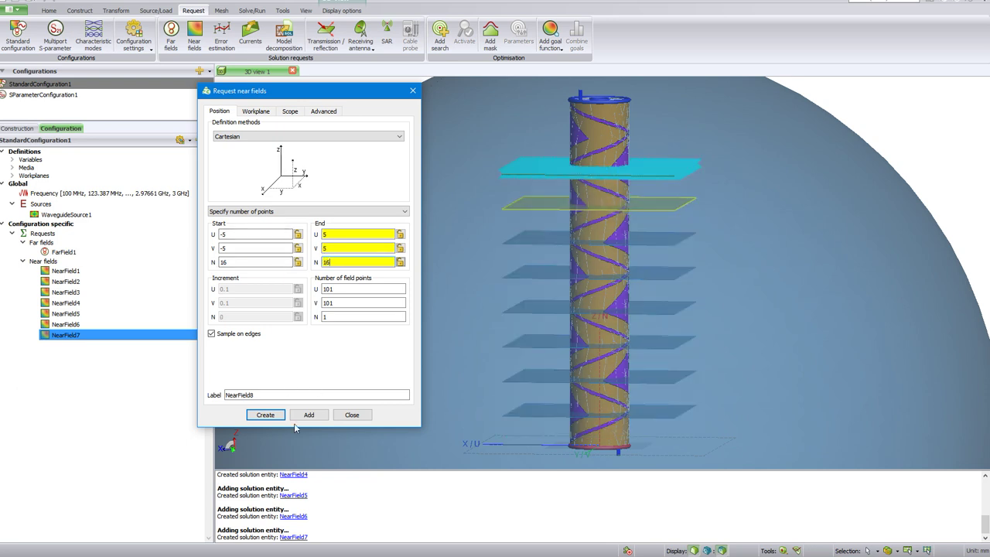
click(308, 416)
click(251, 262)
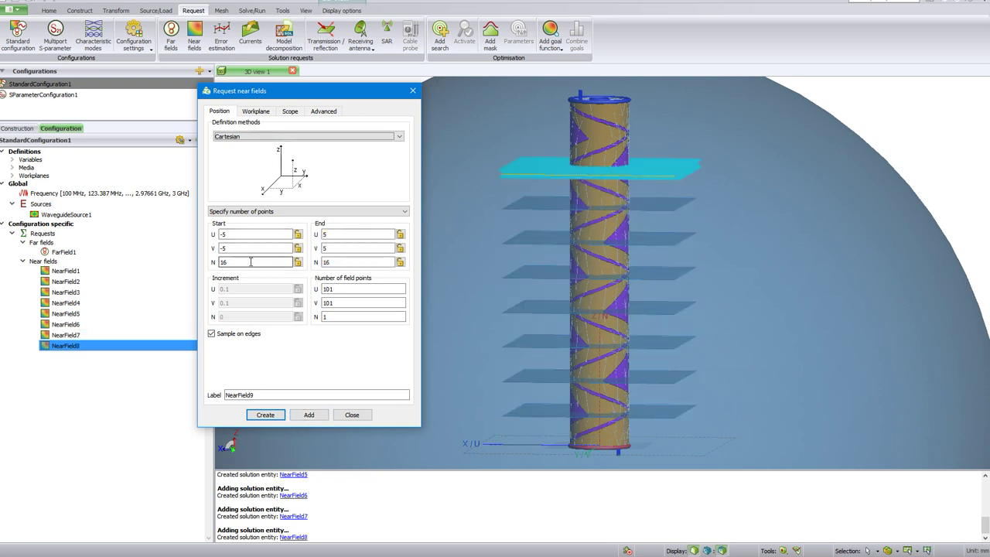
Create the final near-field plane at N = 18 and save task4.
text(8)
key(Tab)
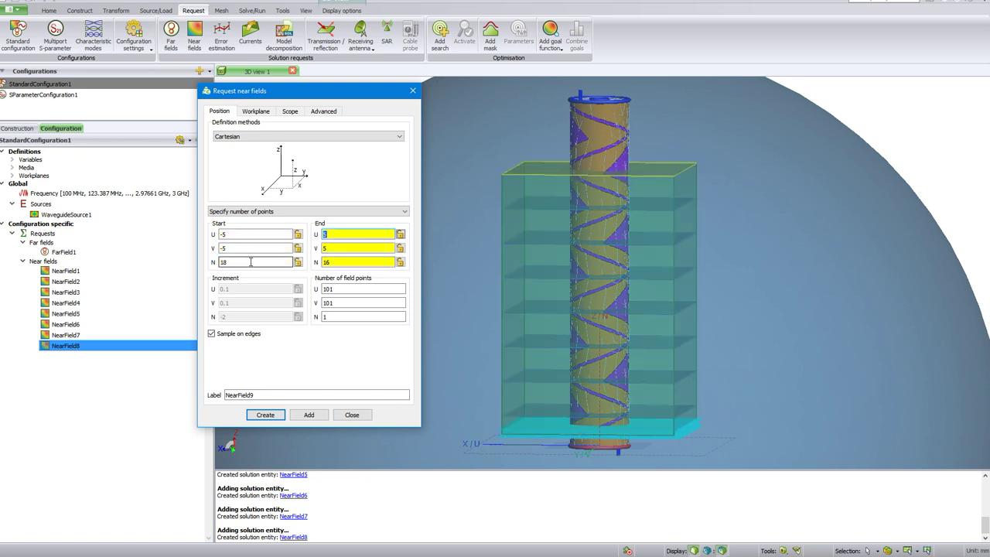
text(18)
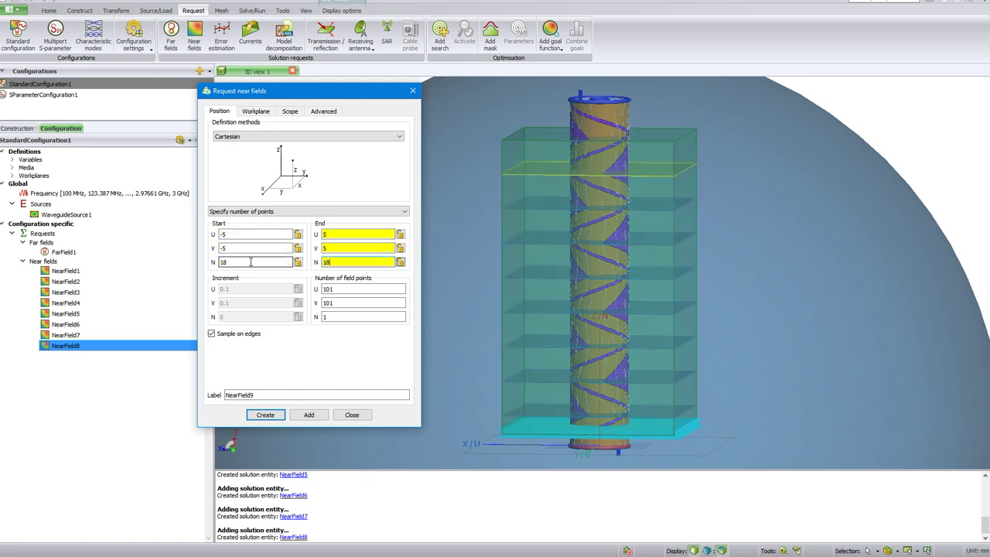
click(278, 417)
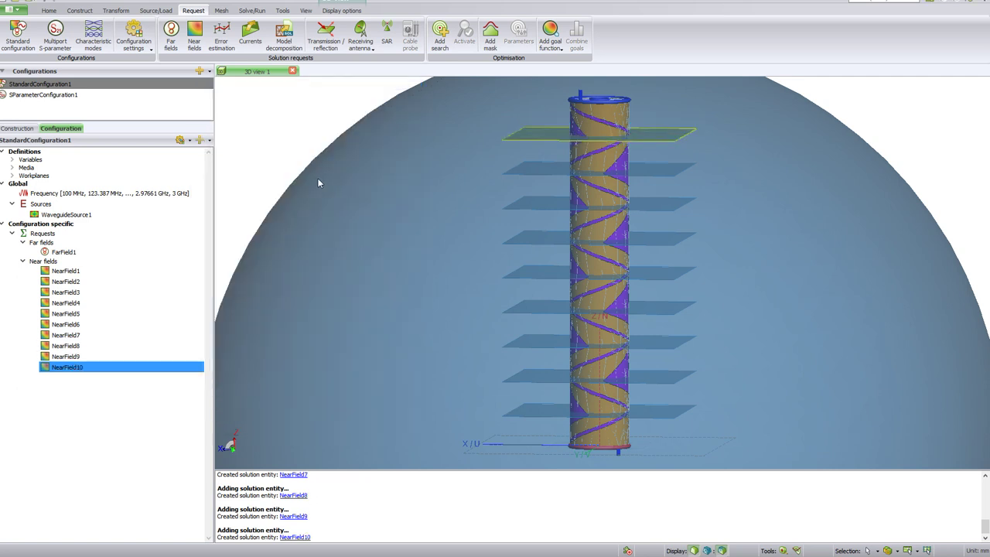
key(ctrl+s)
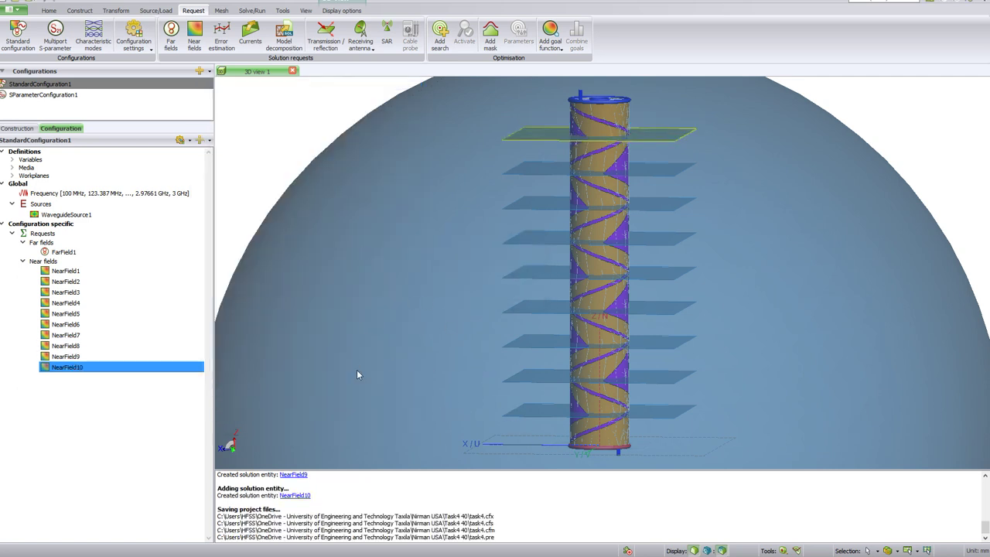